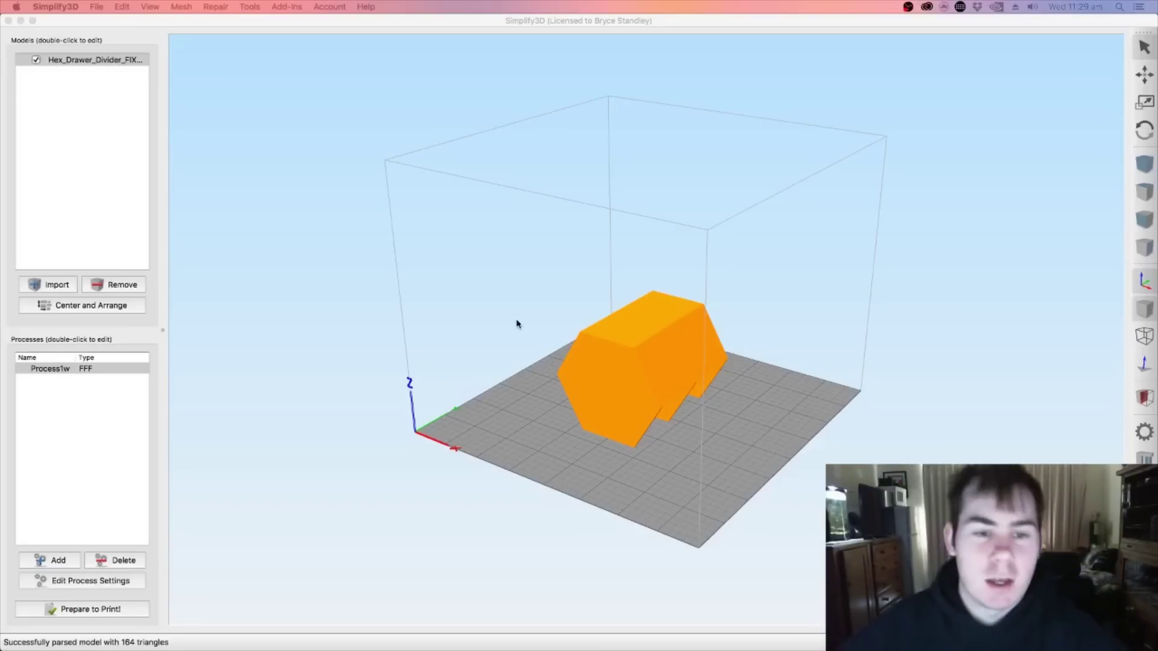
# - Lay the hex divider flat by placing its chosen face on the bed with Place Surface on Bed
pyautogui.moveTo(776, 377); pyautogui.dragTo(742, 349)
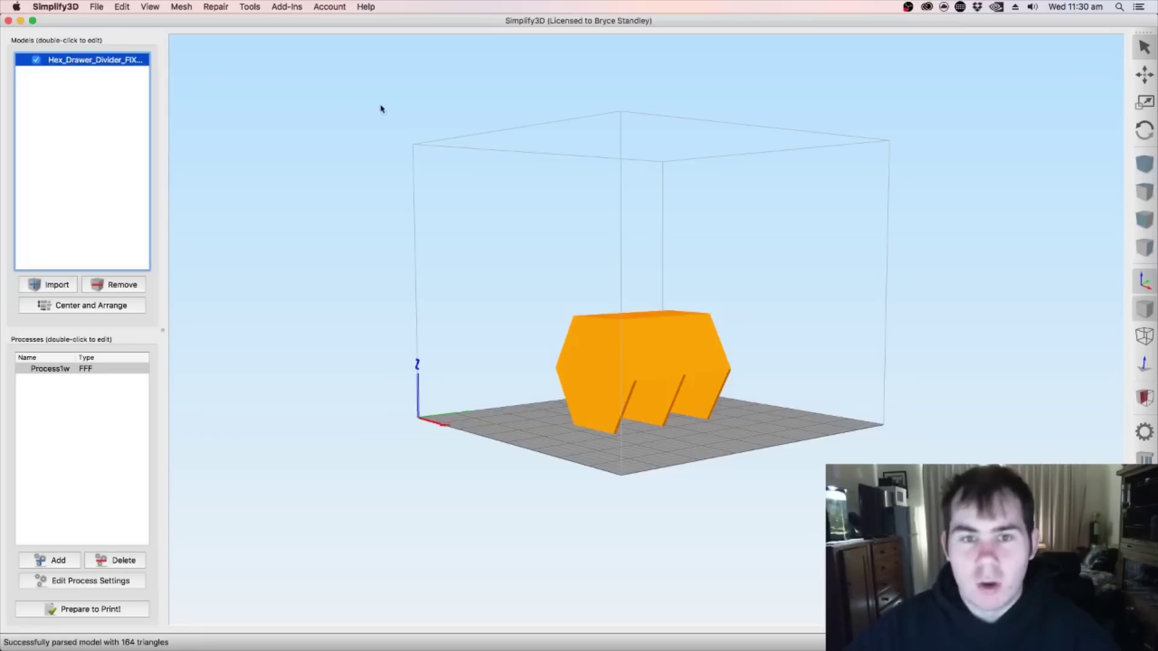
pyautogui.moveTo(702, 243); pyautogui.dragTo(757, 290)
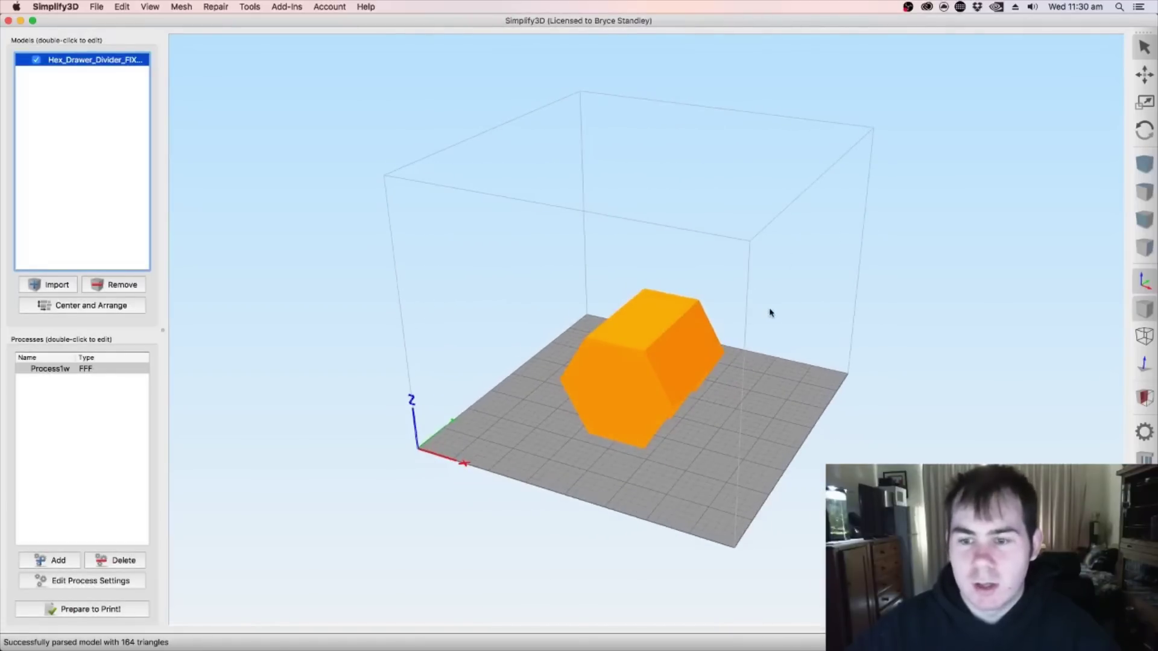
pyautogui.moveTo(770, 313); pyautogui.dragTo(731, 266)
pyautogui.moveTo(737, 336); pyautogui.dragTo(750, 390)
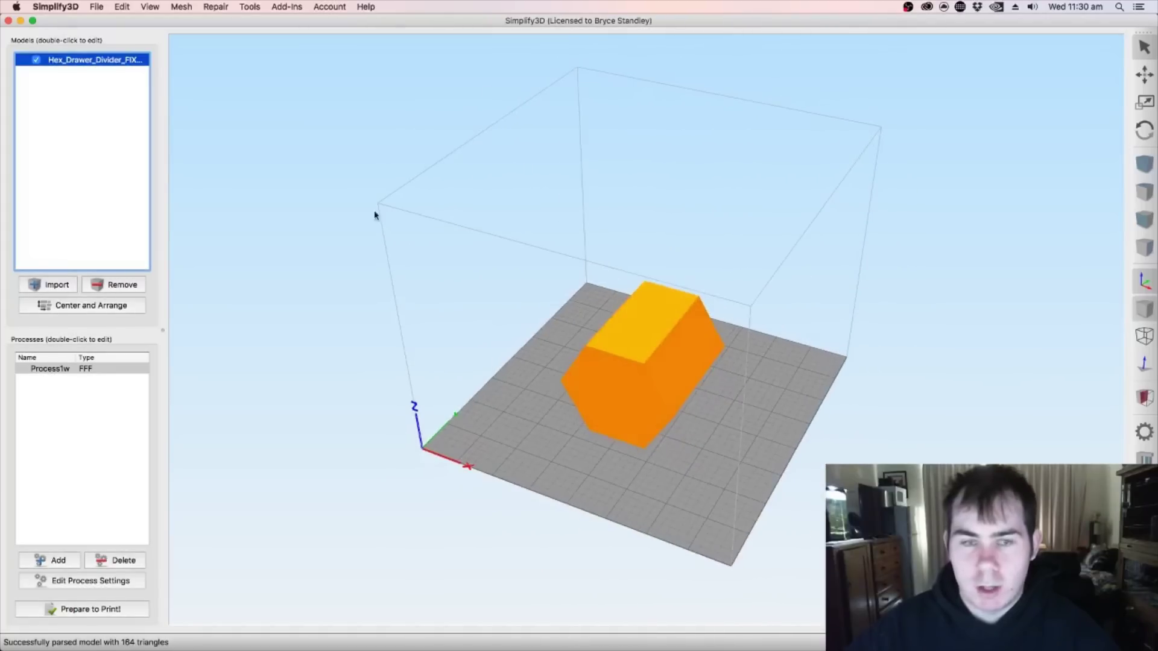
pyautogui.click(96, 7)
pyautogui.moveTo(122, 7)
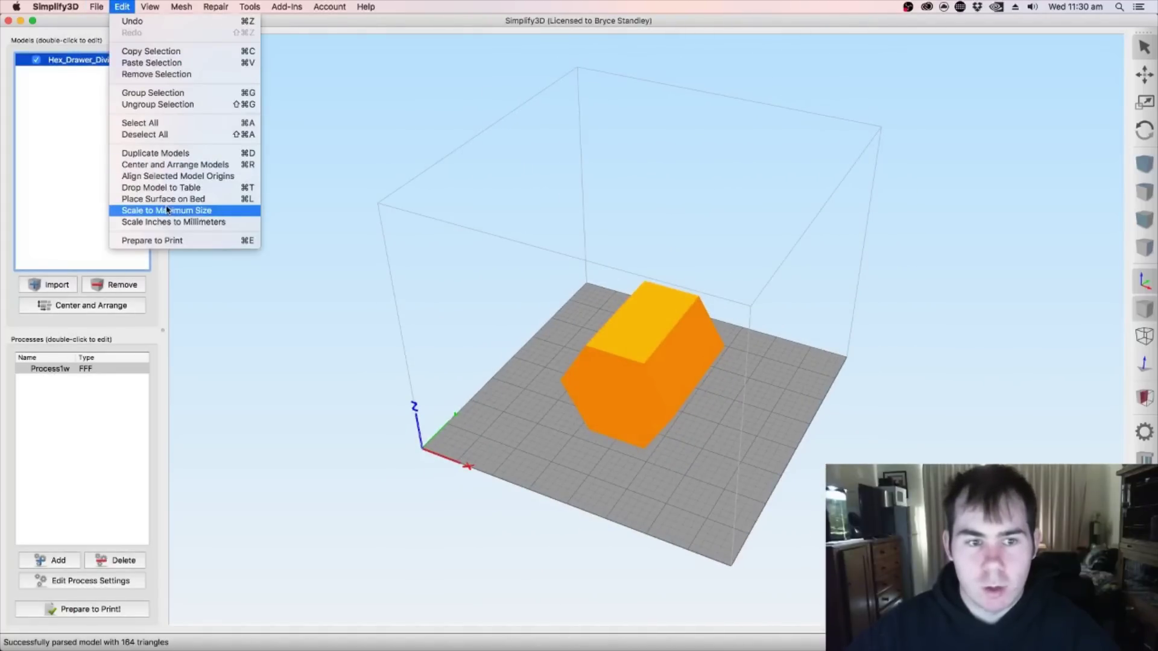
pyautogui.click(208, 201)
pyautogui.click(712, 338)
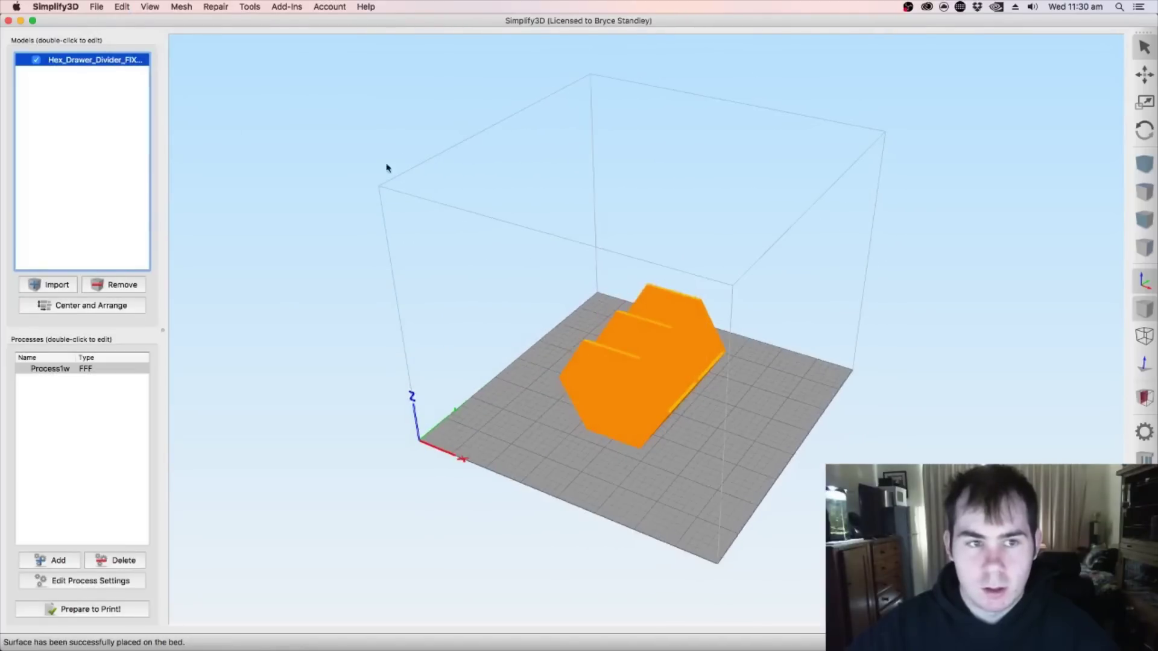
pyautogui.click(1144, 129)
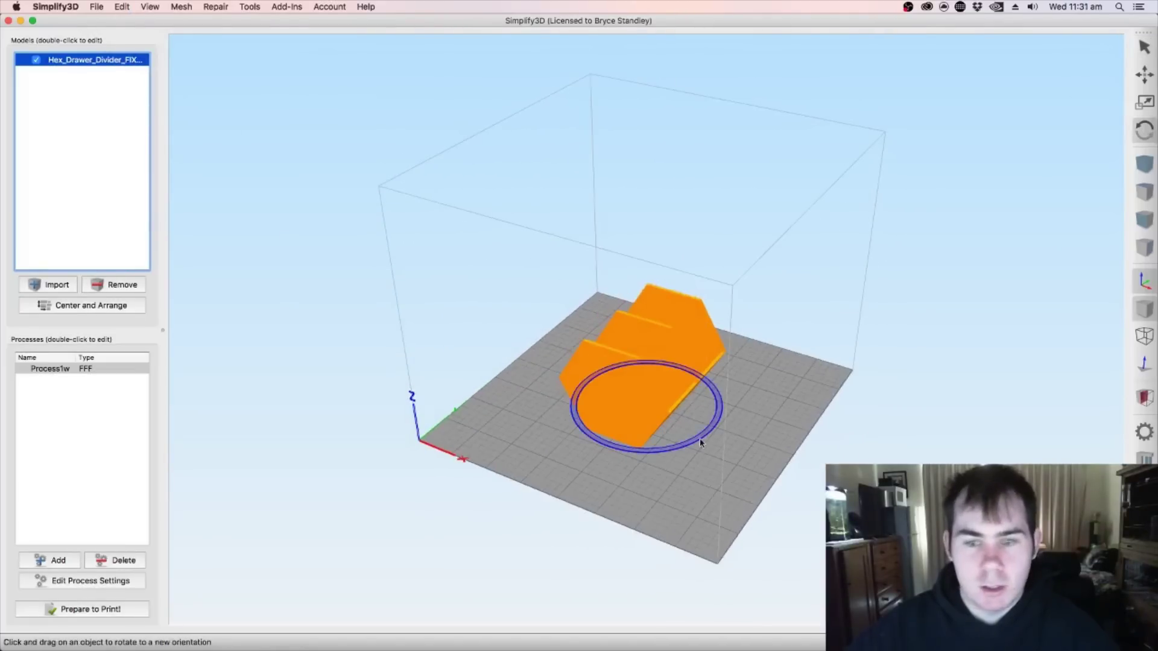
# - In the divider's transform settings, try X rotation 180°, then reset it to 0
pyautogui.doubleClick(97, 59)
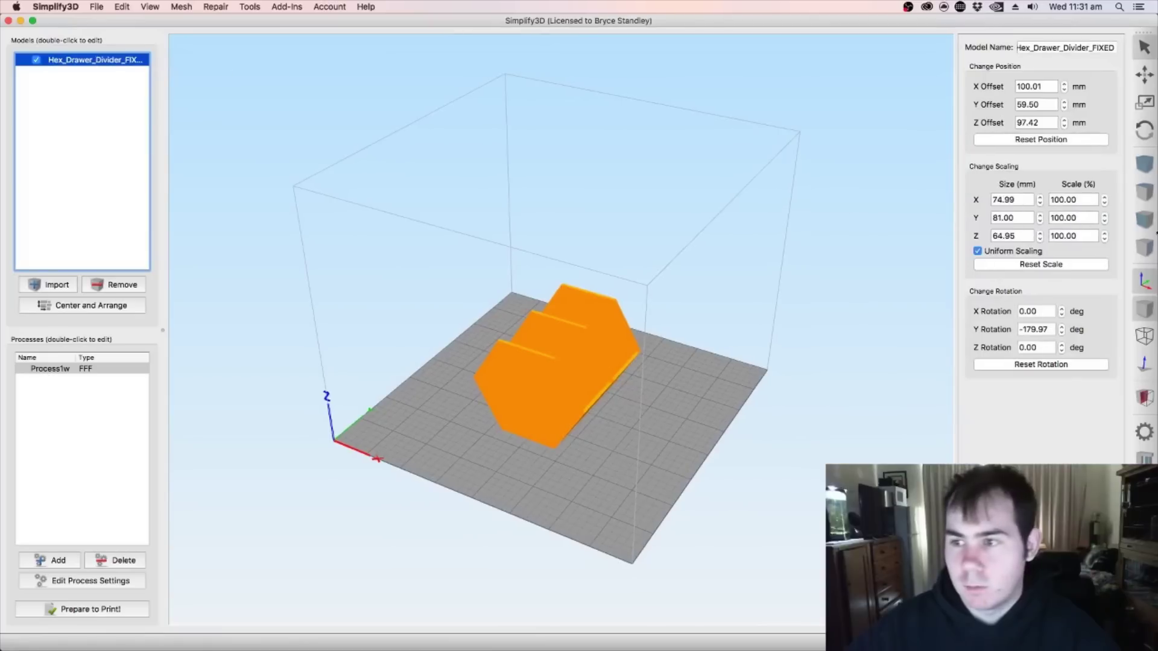
pyautogui.click(1049, 311)
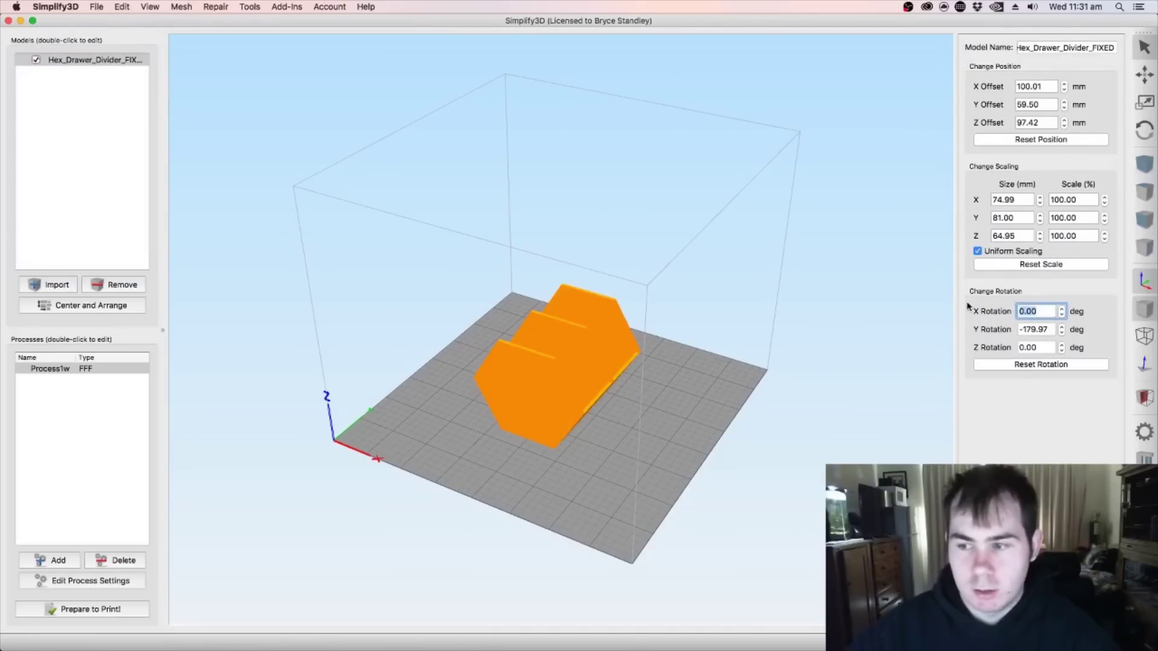
pyautogui.write('180')
pyautogui.press('Return')
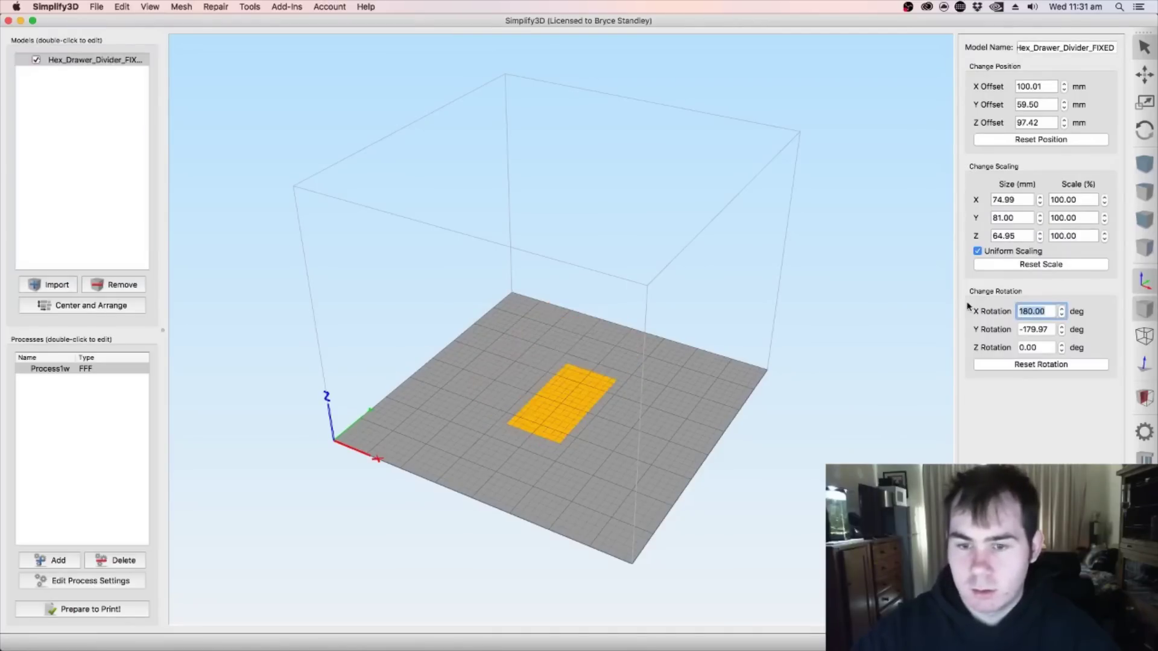
pyautogui.write('0')
pyautogui.press('Return')
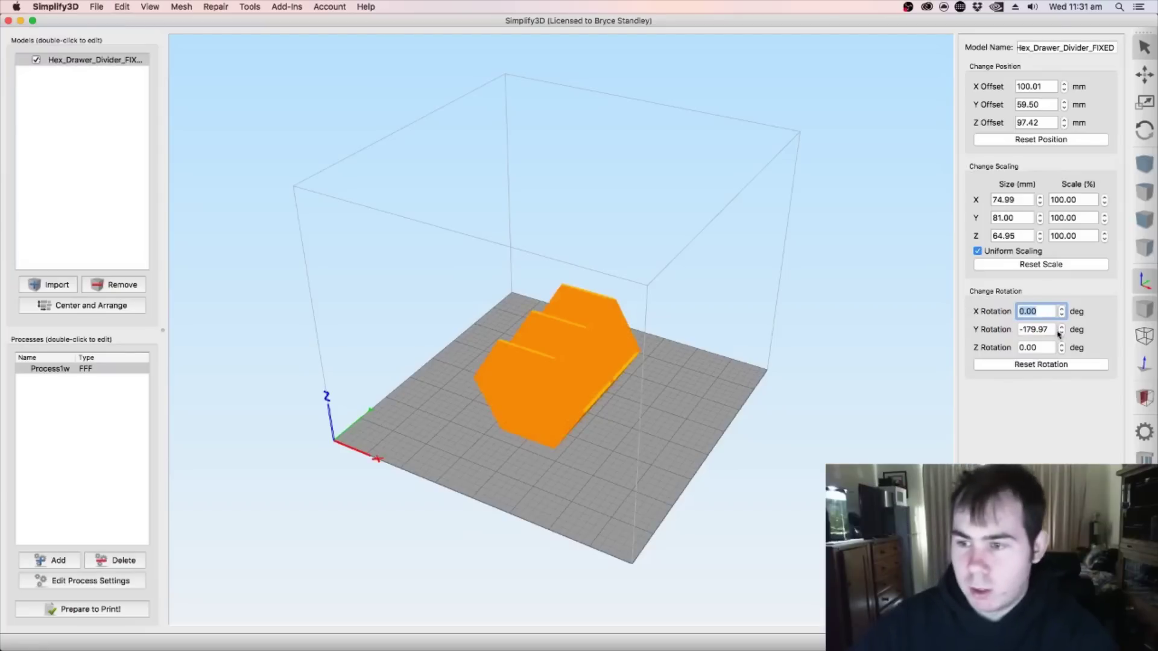
# - Rotate the divider 180° around Z and close its transform settings
pyautogui.click(1045, 347)
pyautogui.write('180')
pyautogui.press('Return')
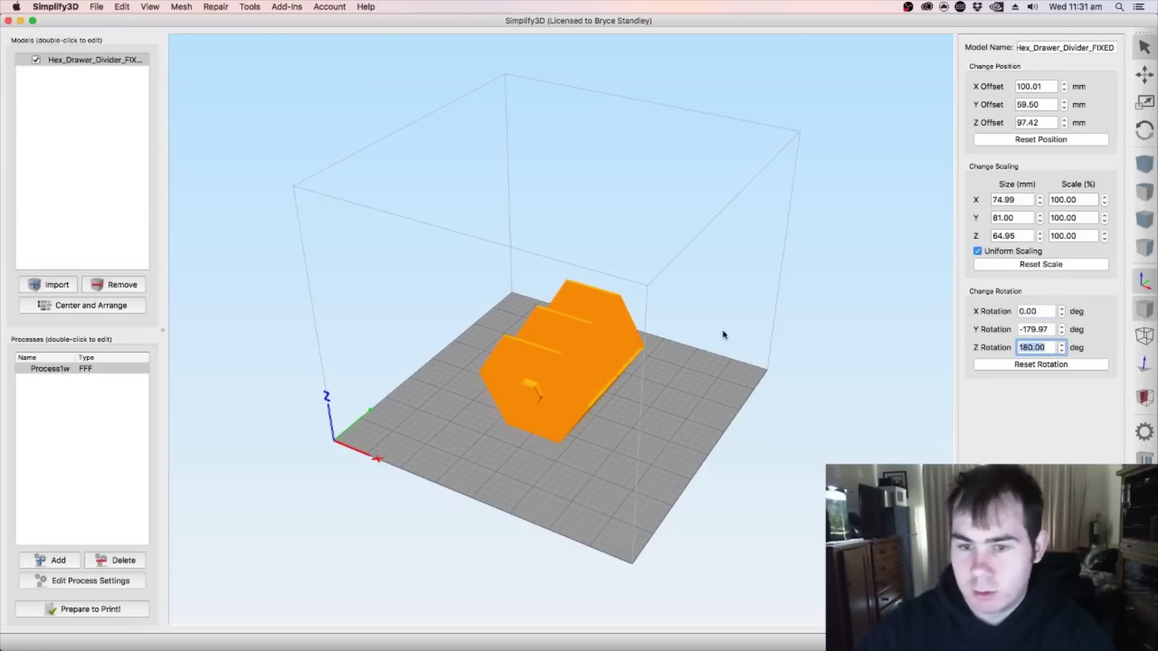
pyautogui.click(731, 339)
pyautogui.press('f')
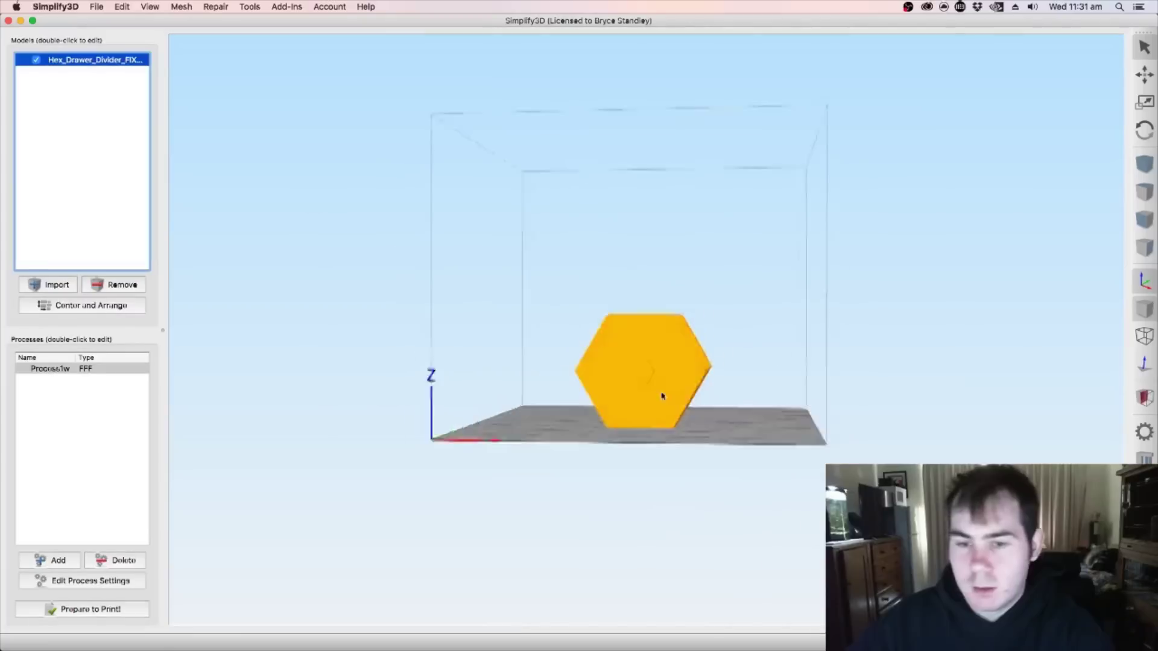
pyautogui.moveTo(665, 395); pyautogui.dragTo(431, 472)
pyautogui.click(67, 582)
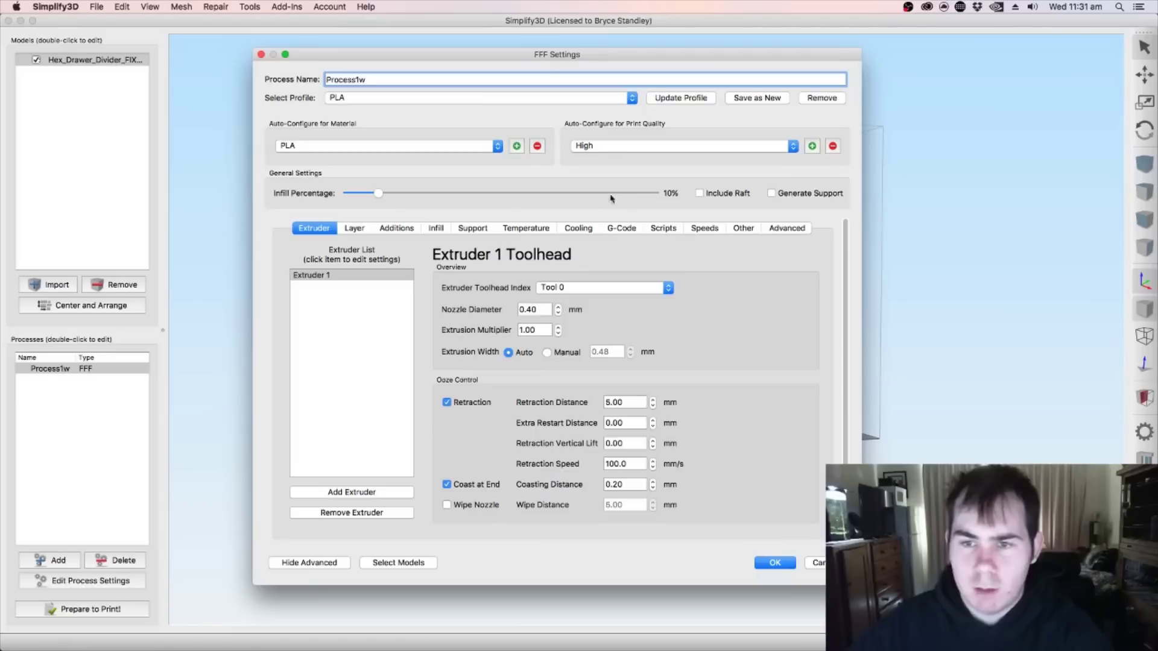
pyautogui.click(356, 229)
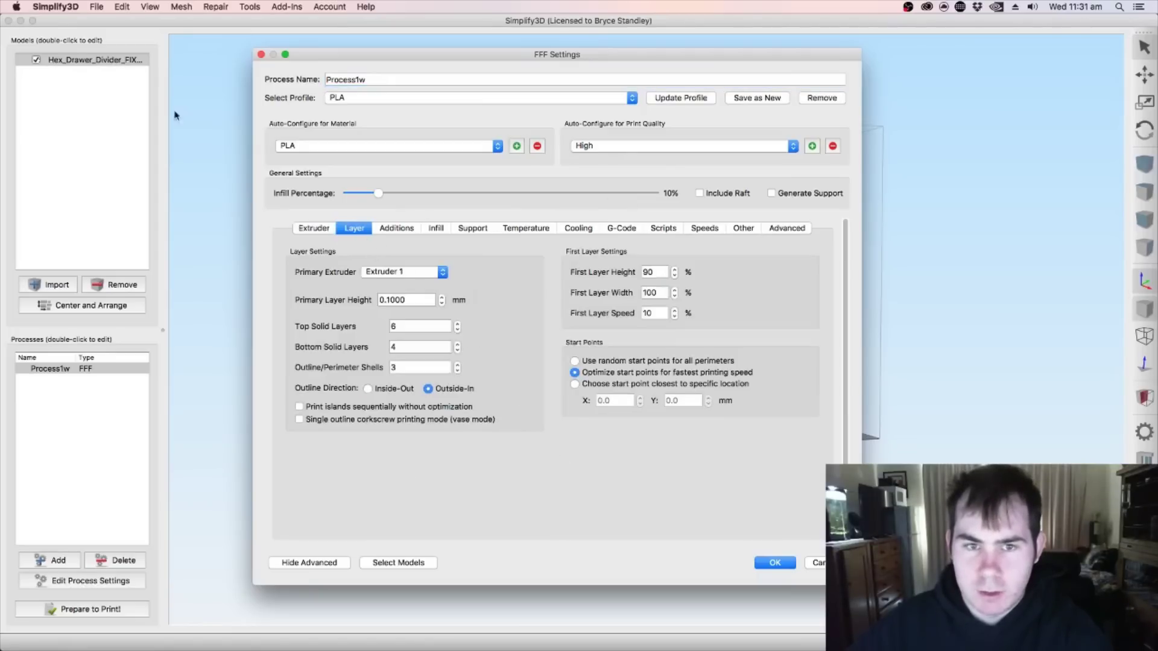
pyautogui.click(59, 8)
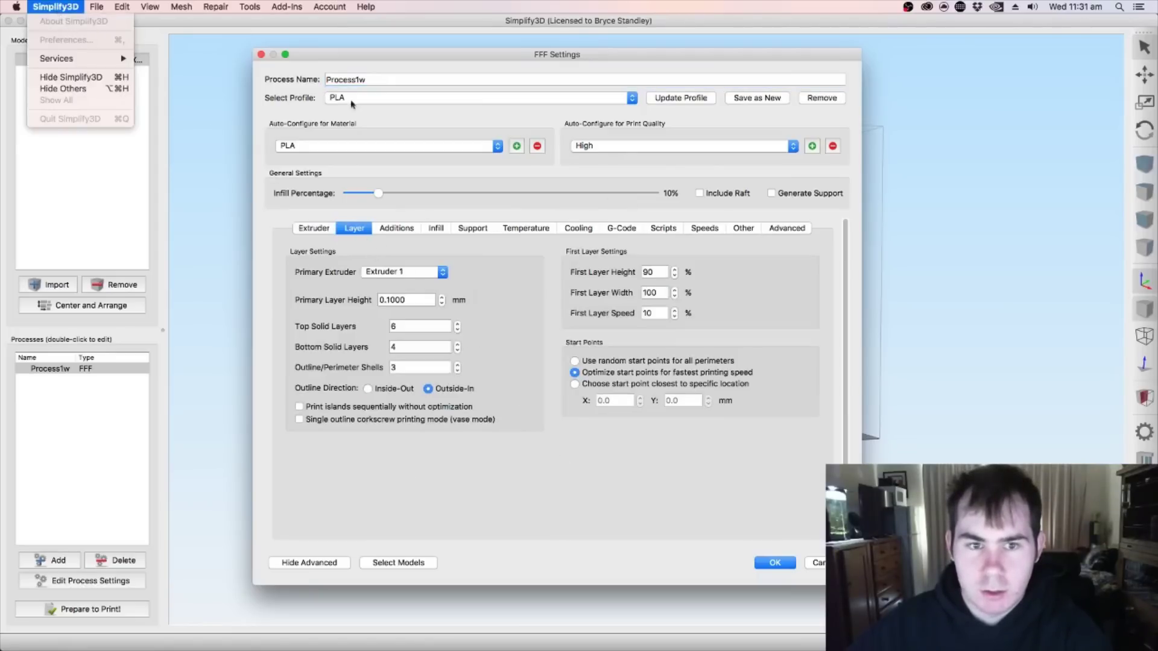
pyautogui.click(260, 55)
pyautogui.click(56, 7)
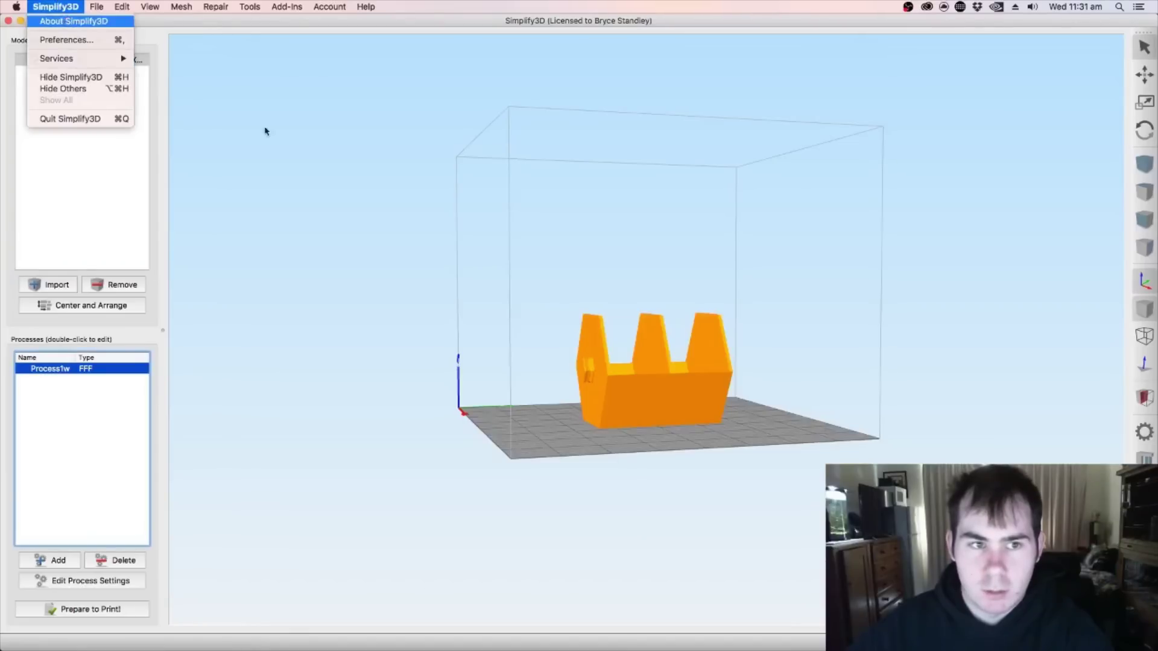
pyautogui.click(78, 21)
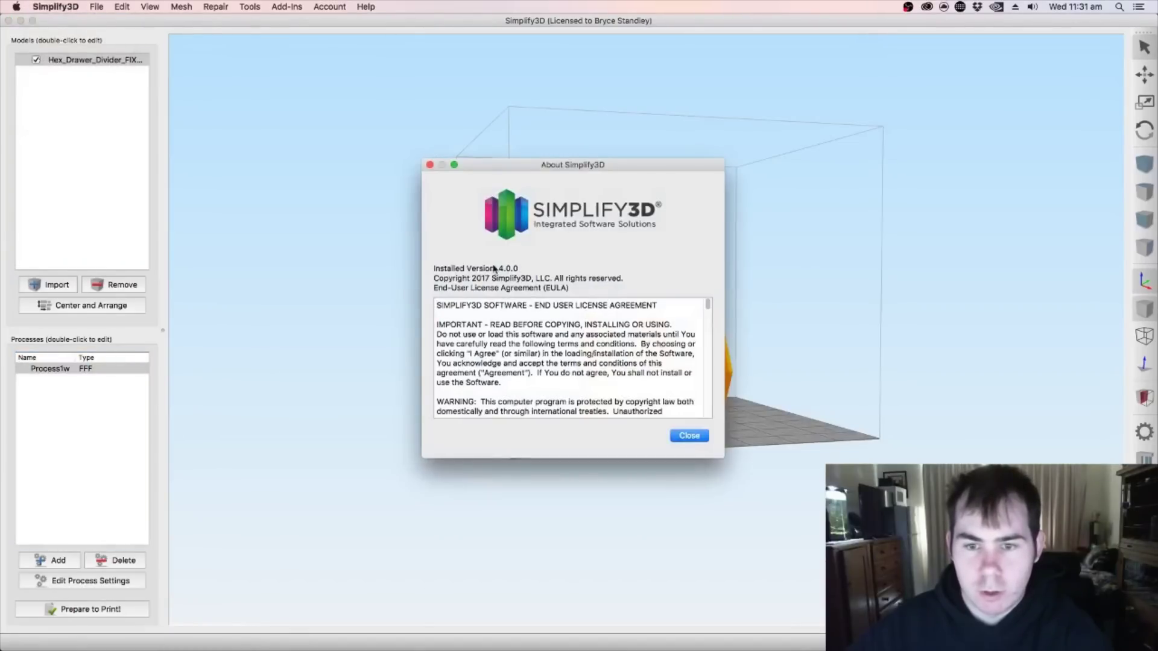
pyautogui.click(687, 436)
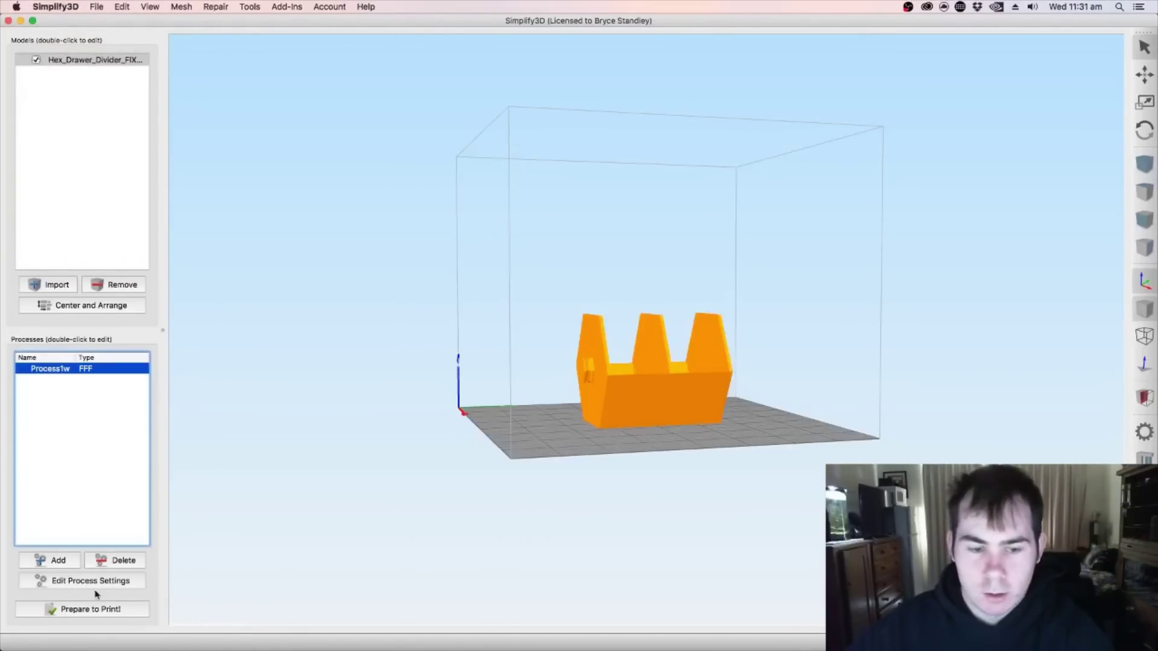
# - Rename the print process to 'PLA' in the process settings
pyautogui.click(92, 581)
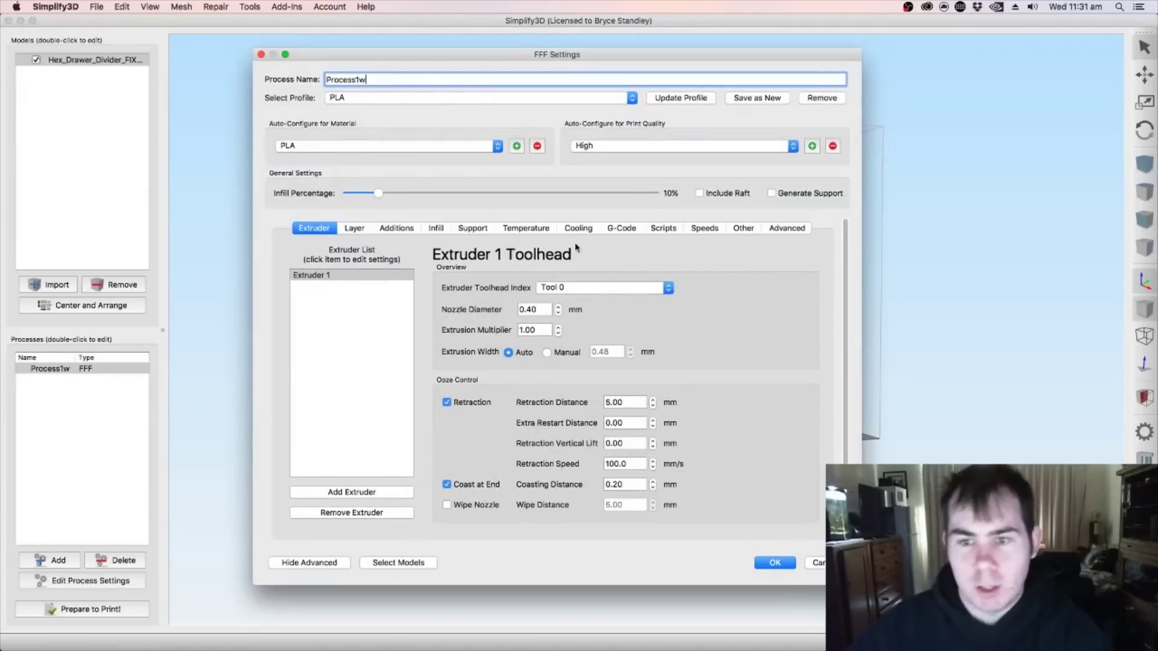
pyautogui.moveTo(380, 85); pyautogui.dragTo(320, 83)
pyautogui.write('PLA')
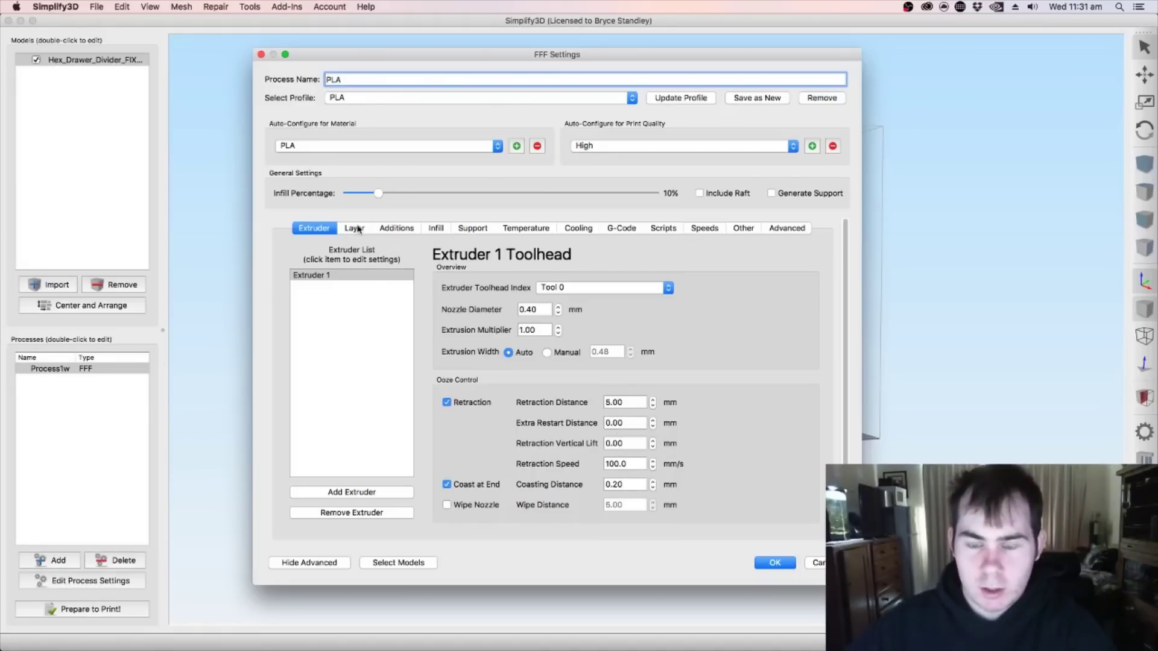
pyautogui.moveTo(512, 65)
pyautogui.mouseDown()
pyautogui.moveTo(936, 130)
pyautogui.moveTo(508, 70)
pyautogui.mouseUp()
# - Turn on support generation, keeping Extruder 1 as the dense support extruder
pyautogui.click(469, 233)
pyautogui.click(398, 276)
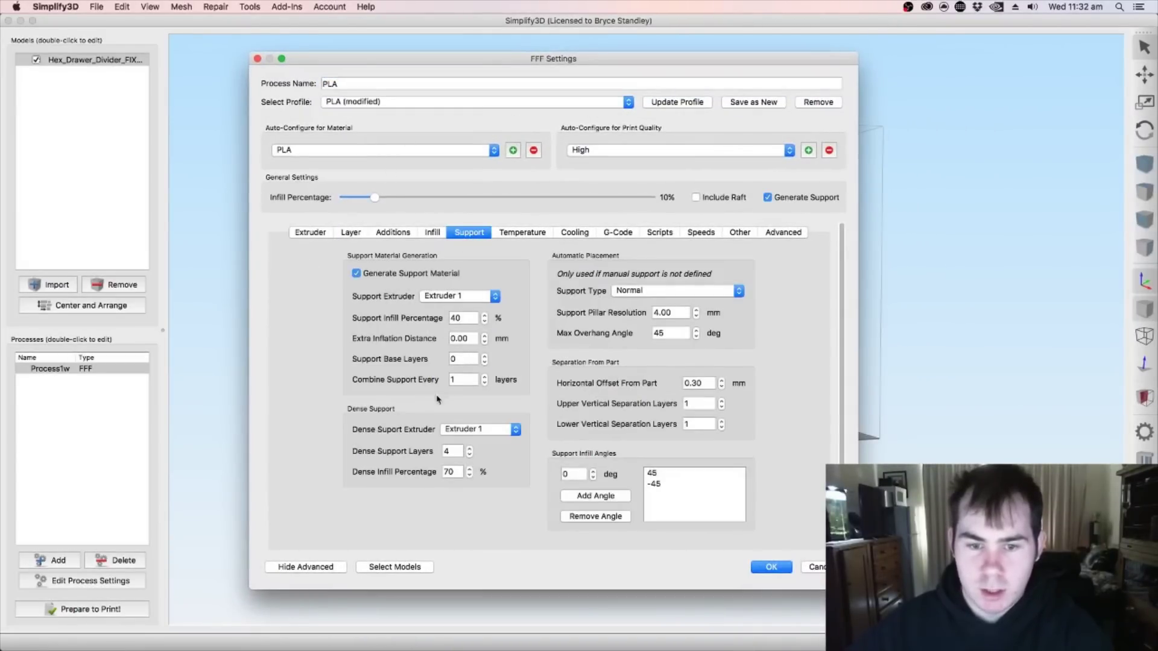
pyautogui.click(481, 439)
pyautogui.click(477, 430)
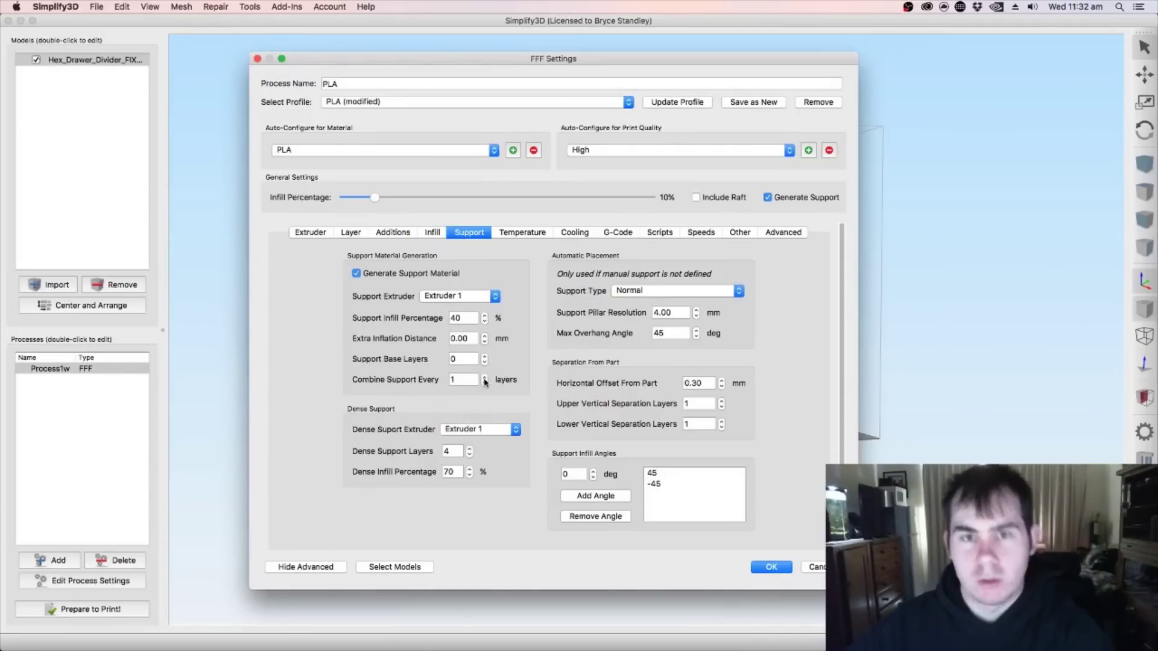
pyautogui.click(496, 430)
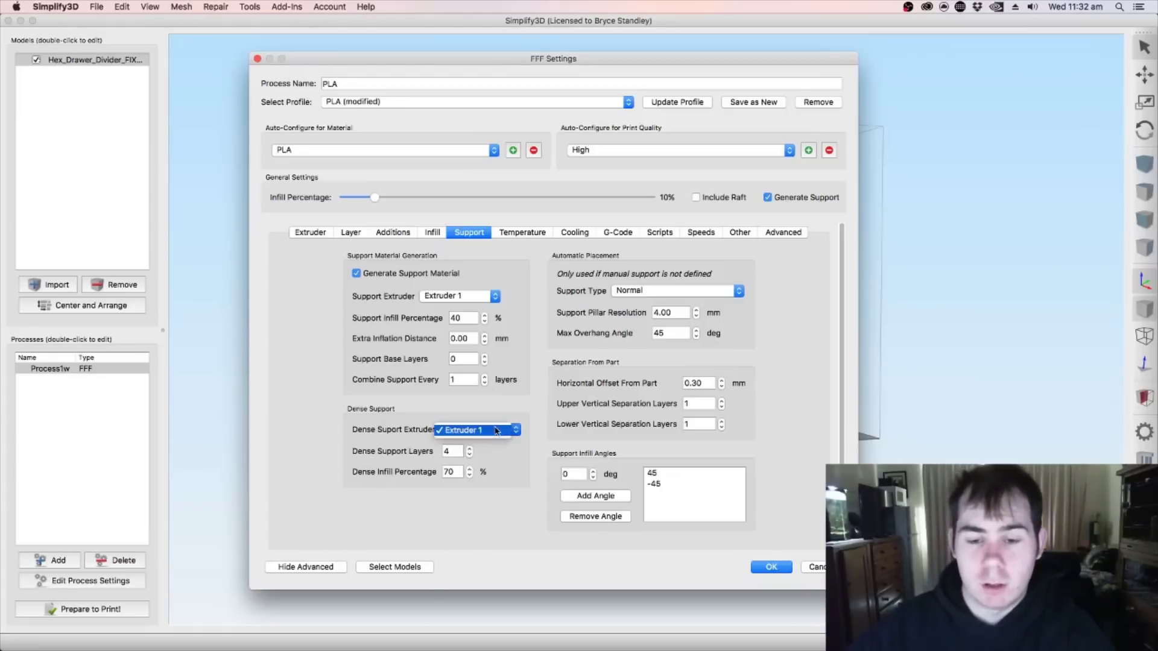
pyautogui.click(460, 431)
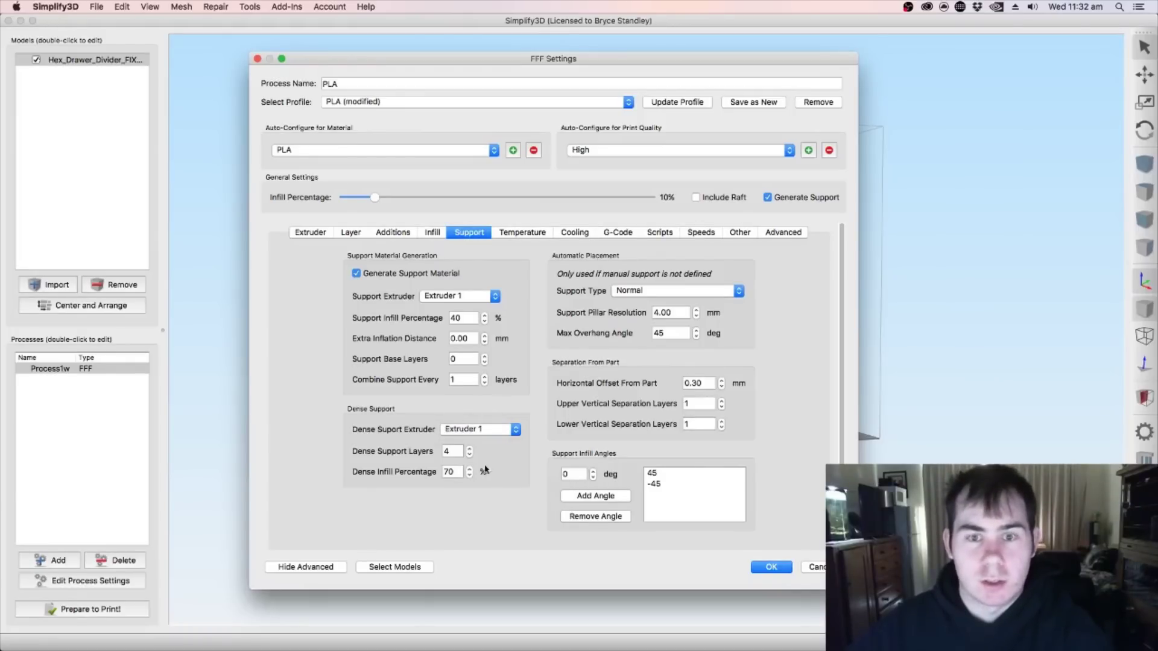
pyautogui.click(480, 428)
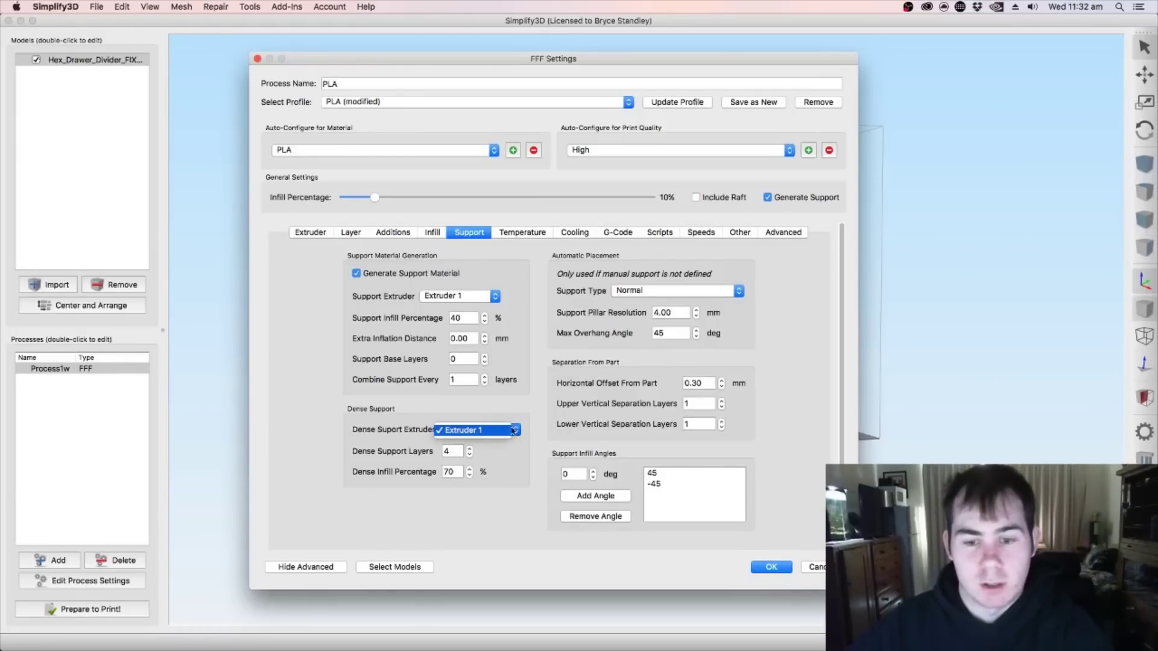
pyautogui.click(475, 431)
# - Raise Dense Support Layers from 4 to 6
pyautogui.click(454, 450)
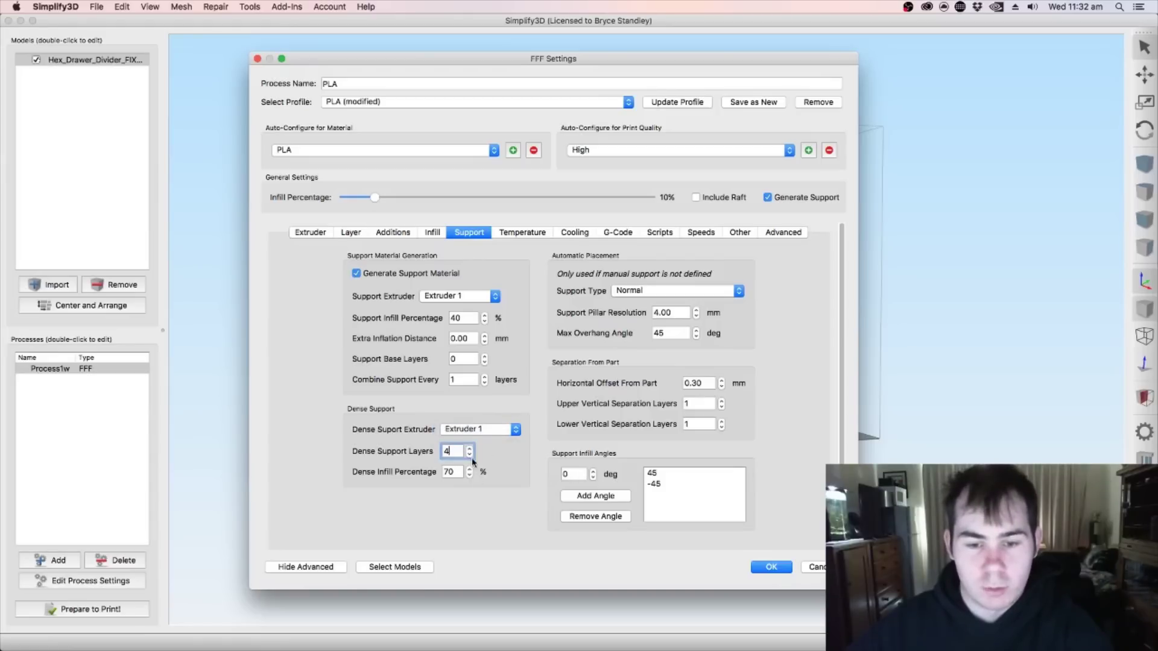
pyautogui.click(402, 453)
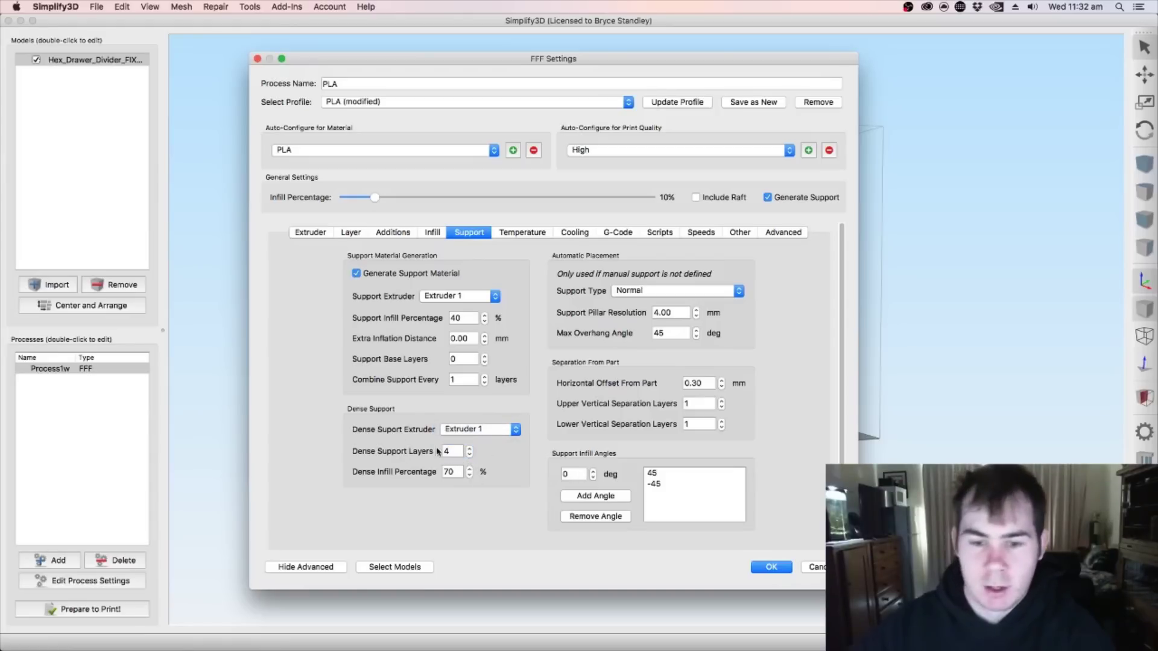
pyautogui.click(456, 450)
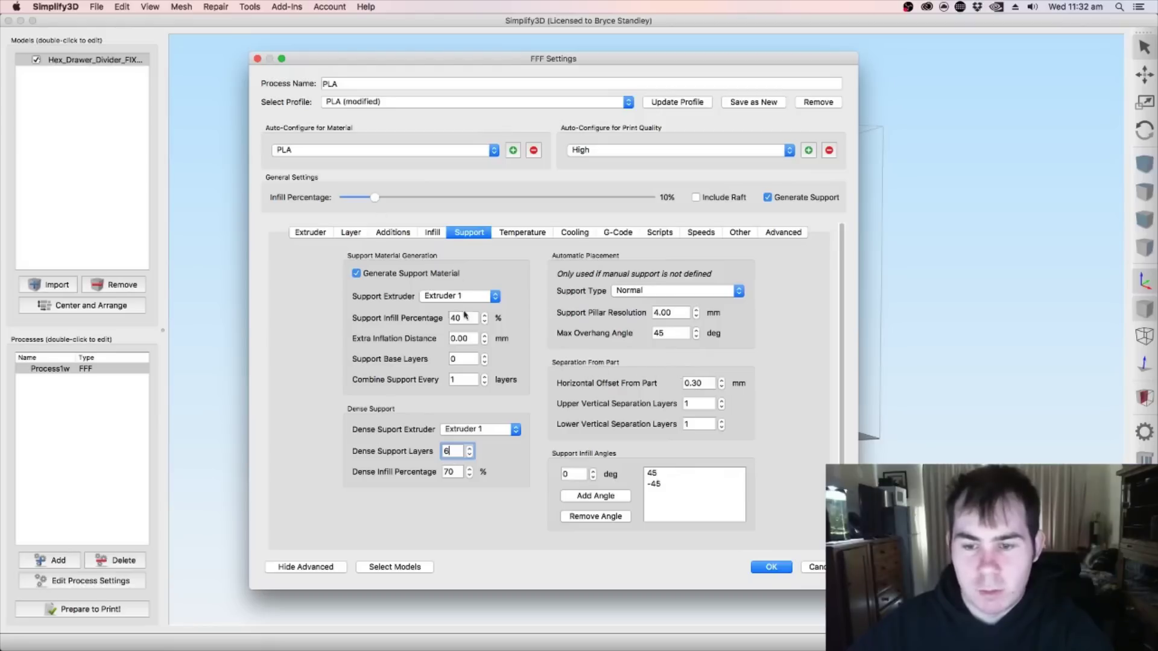
pyautogui.click(518, 231)
# - Change Extruder 1's layer 1 temperature setpoint from 215° to 225°
pyautogui.click(358, 281)
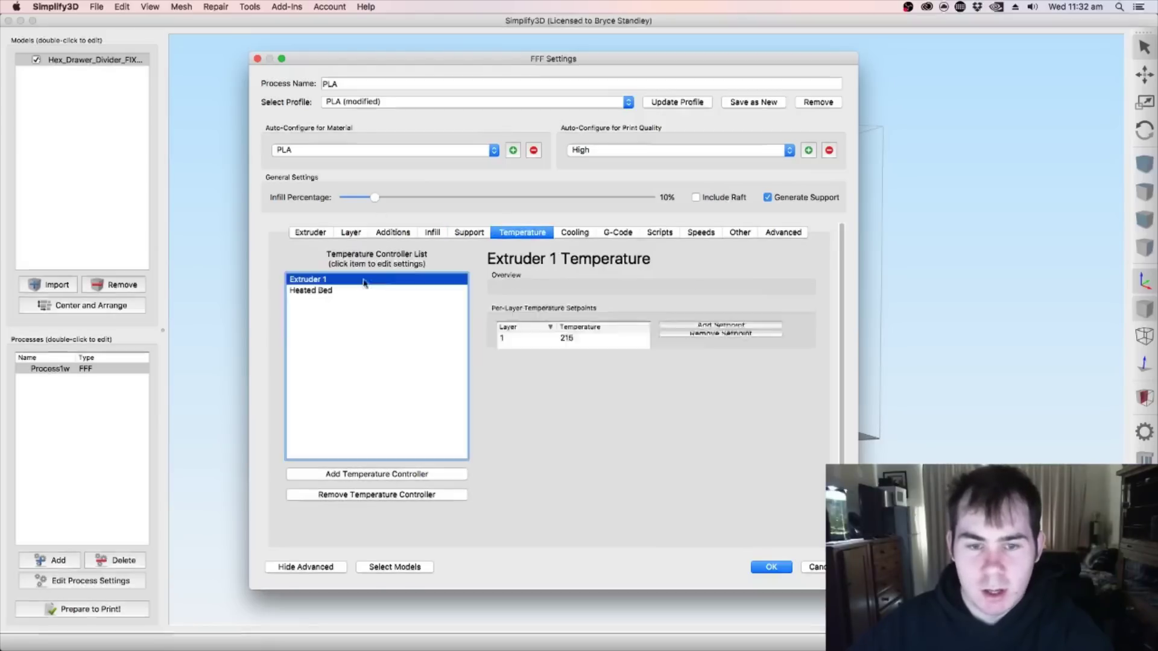
pyautogui.doubleClick(567, 423)
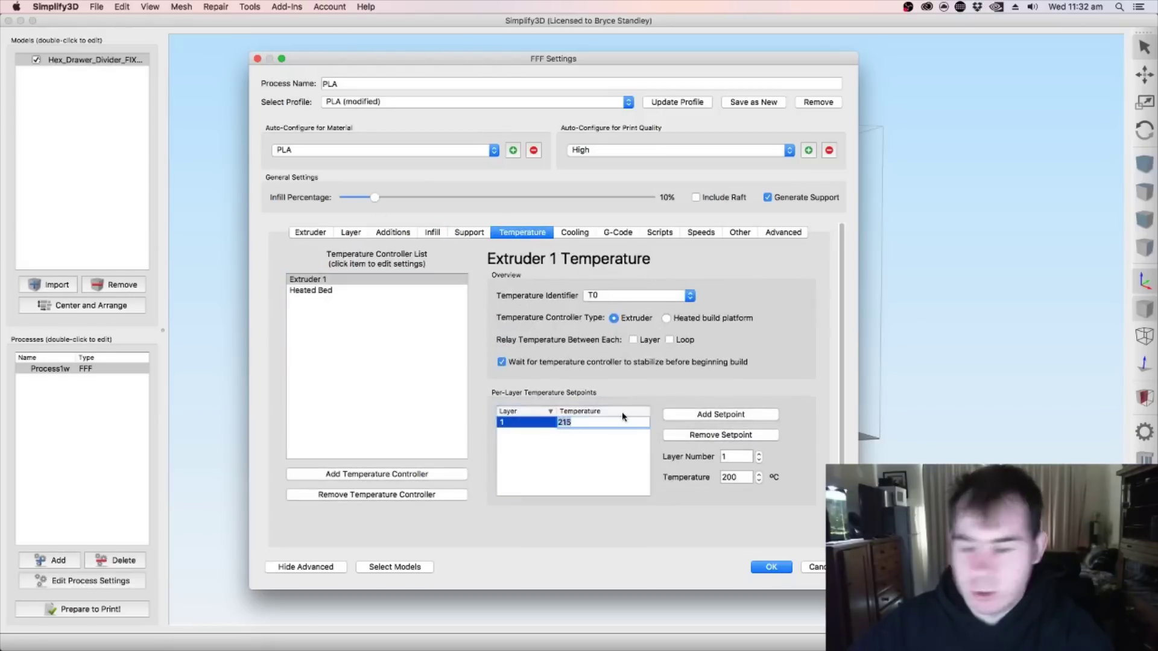
pyautogui.write('2')
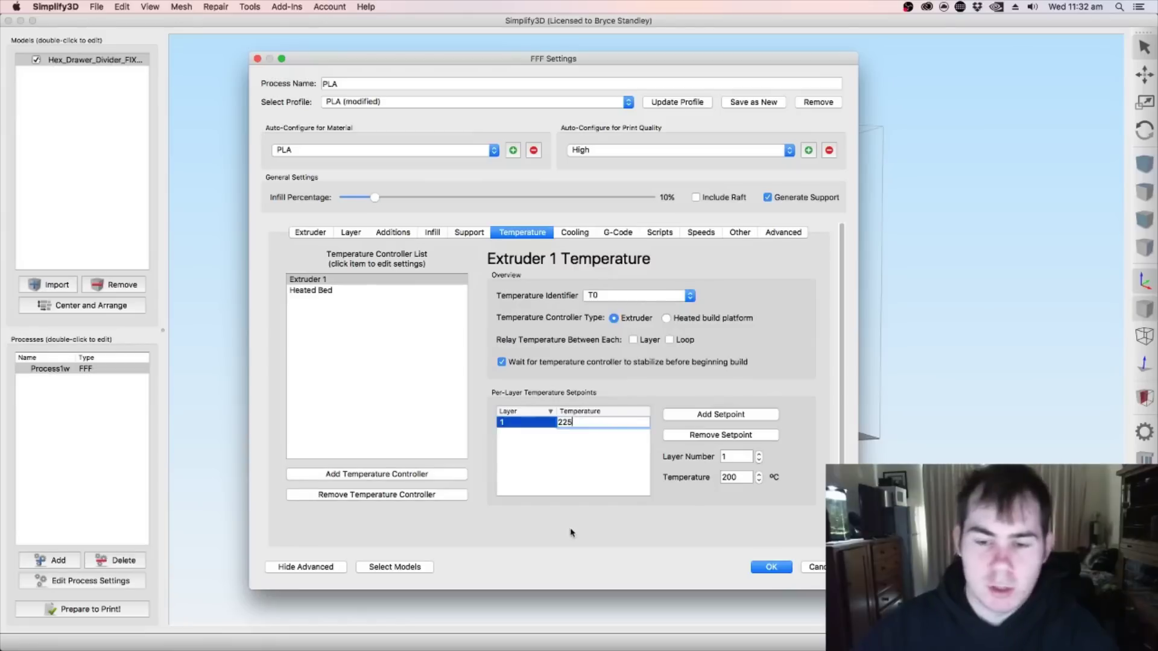
pyautogui.click(571, 533)
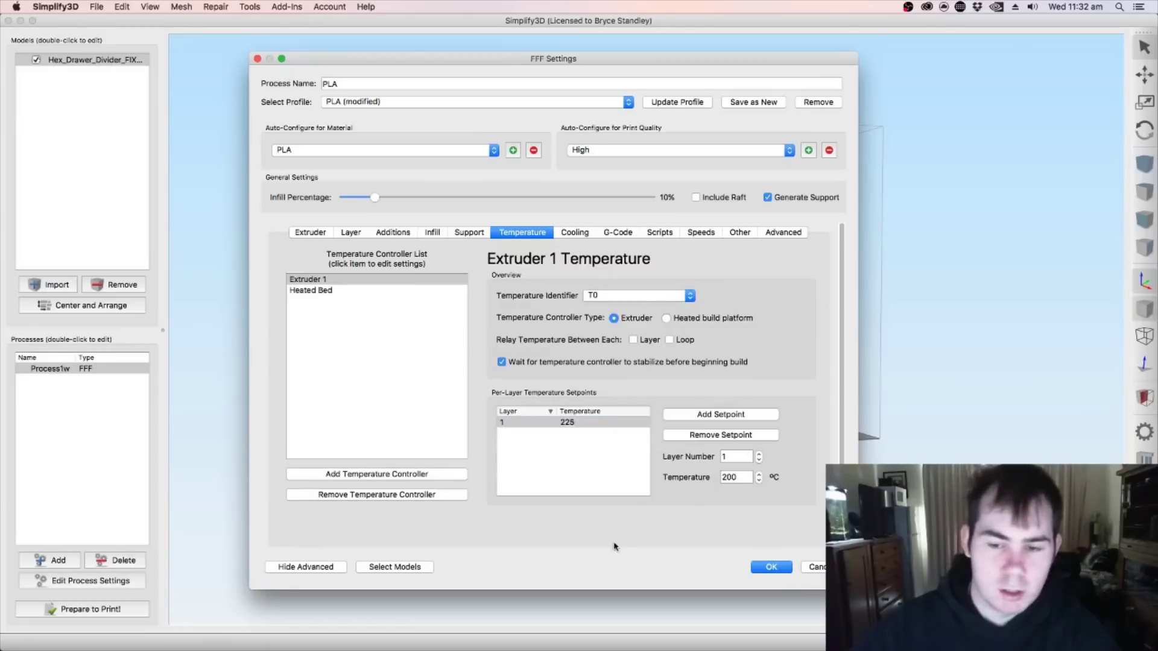
# - Look over the Cooling, G-Code, Ending Script, Speeds and Other settings
pyautogui.click(574, 233)
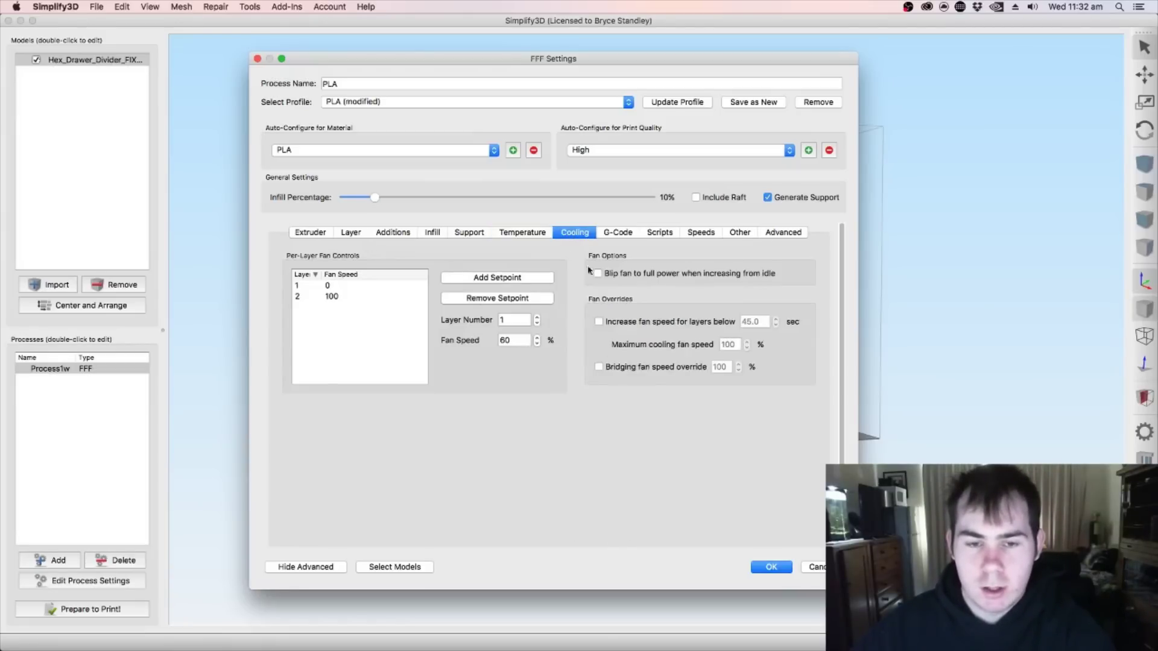
pyautogui.click(612, 234)
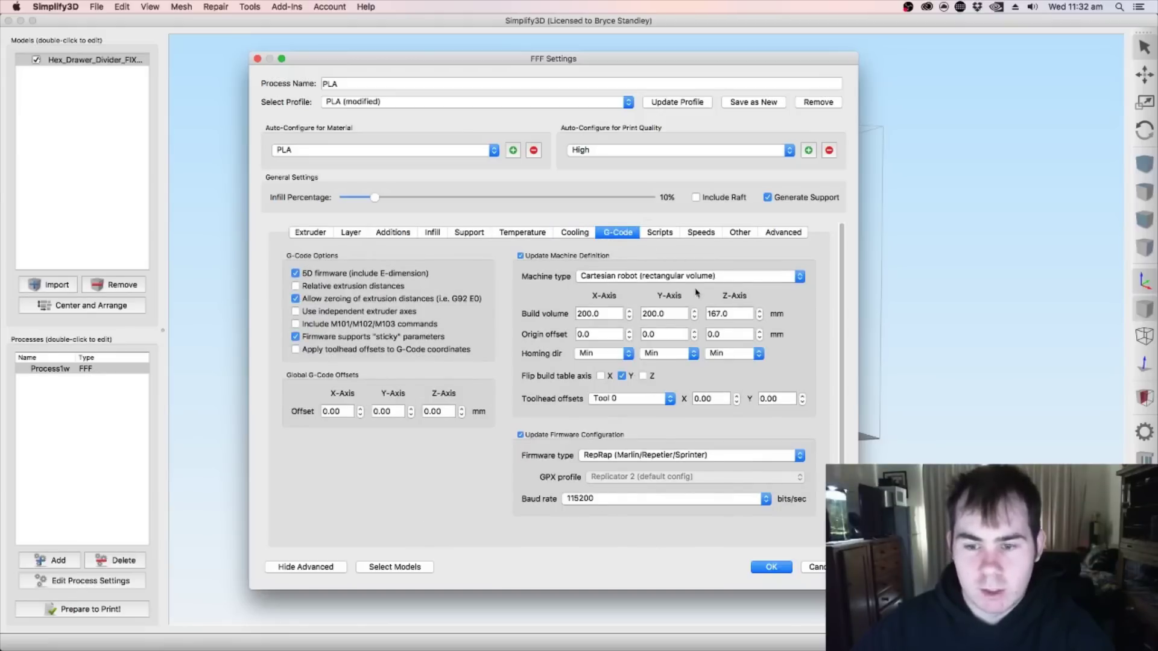
pyautogui.click(659, 233)
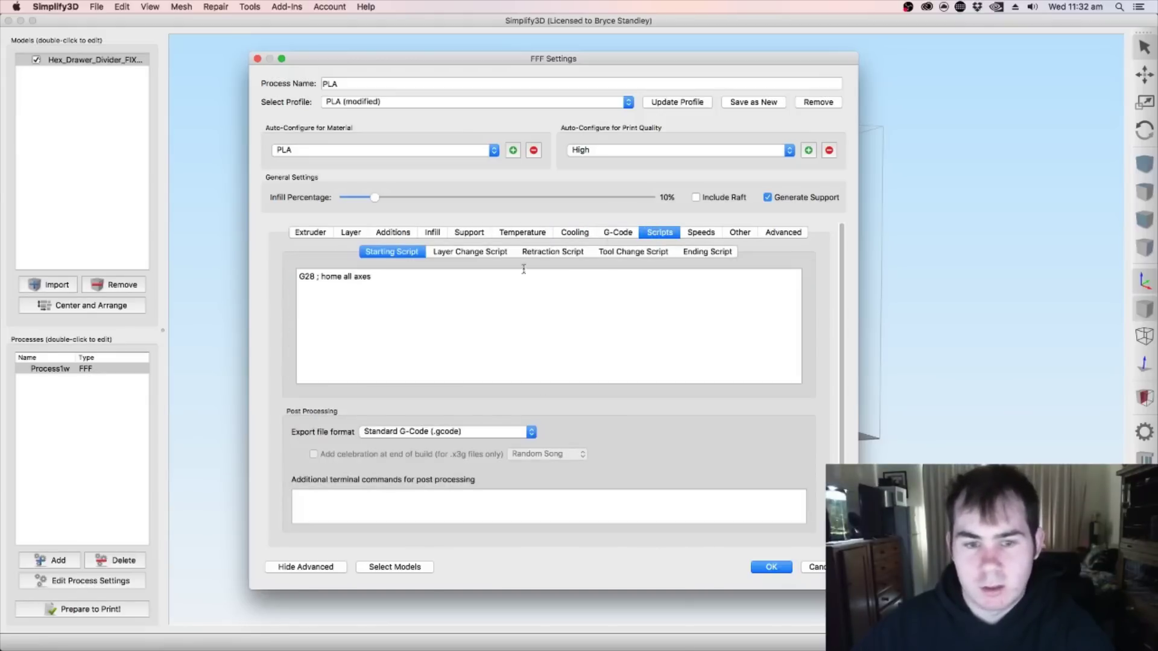
pyautogui.click(703, 252)
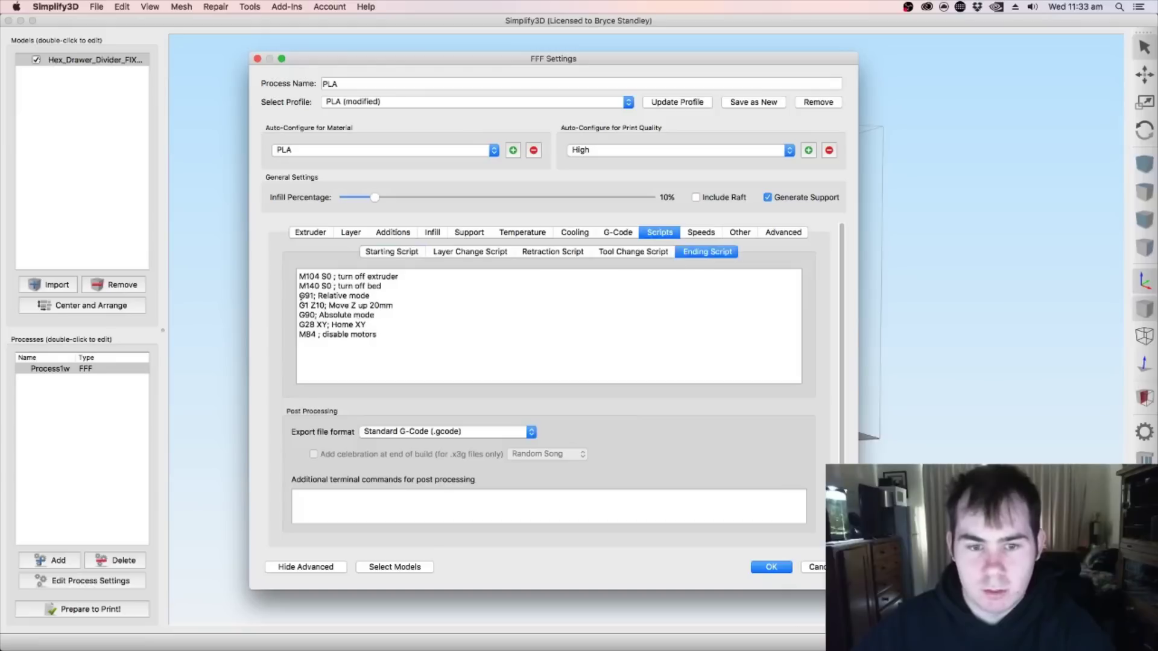
pyautogui.click(694, 235)
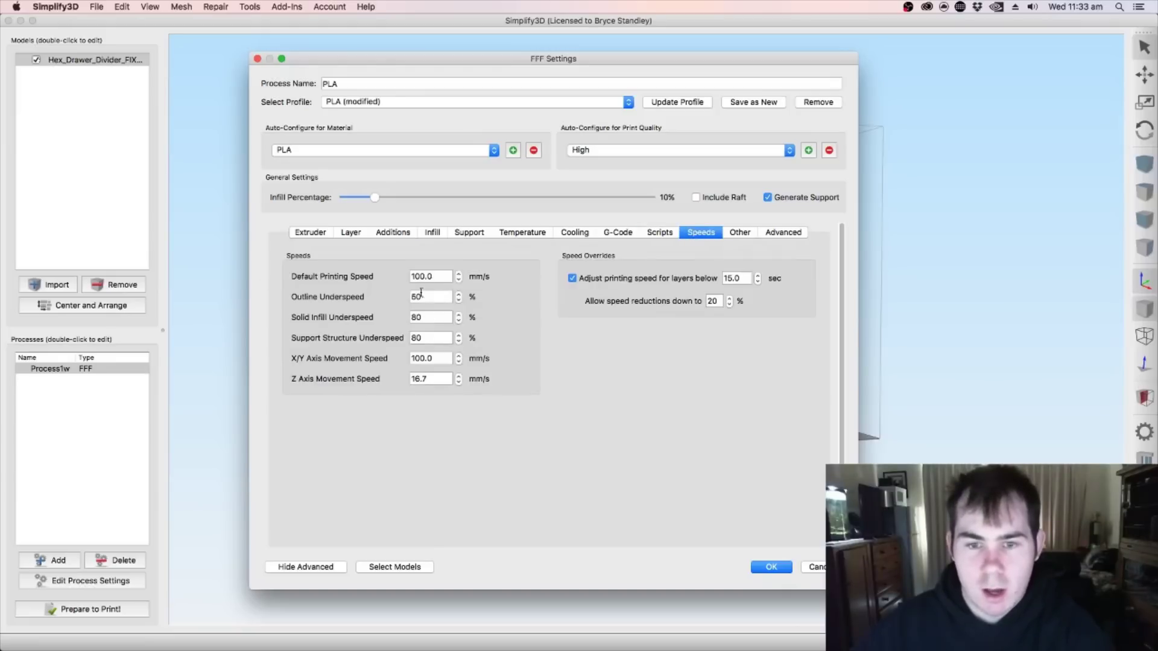
pyautogui.click(733, 234)
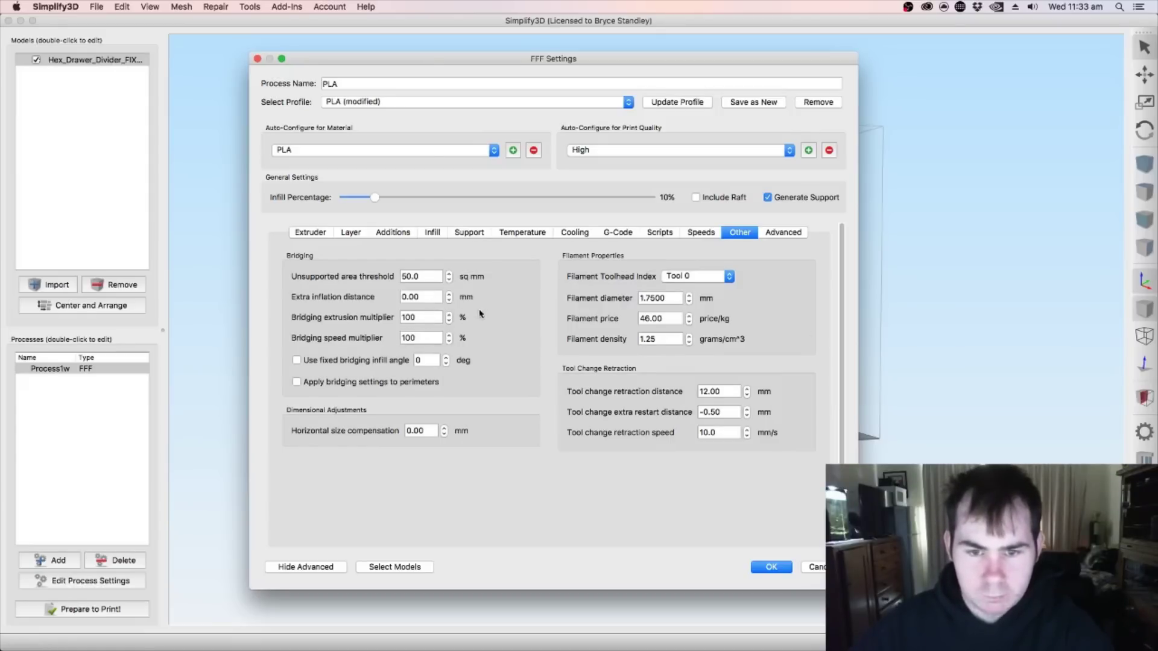
# - Check the process name and Advanced settings, then apply the PLA process settings
pyautogui.click(490, 83)
pyautogui.moveTo(504, 60); pyautogui.dragTo(555, 38)
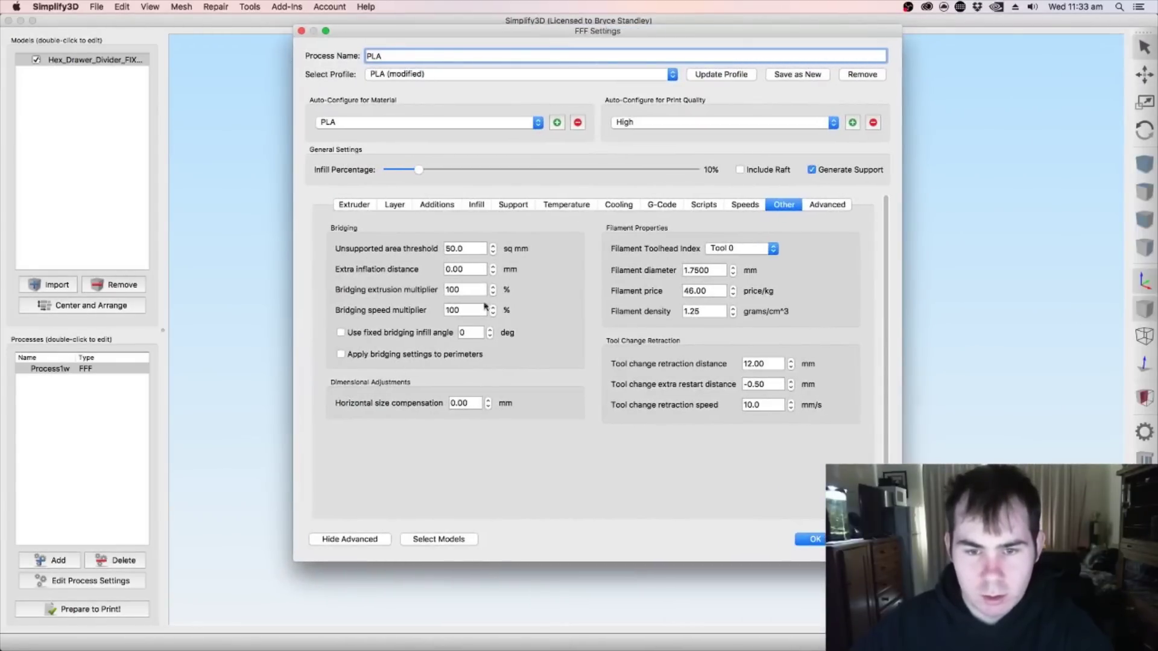
pyautogui.click(828, 206)
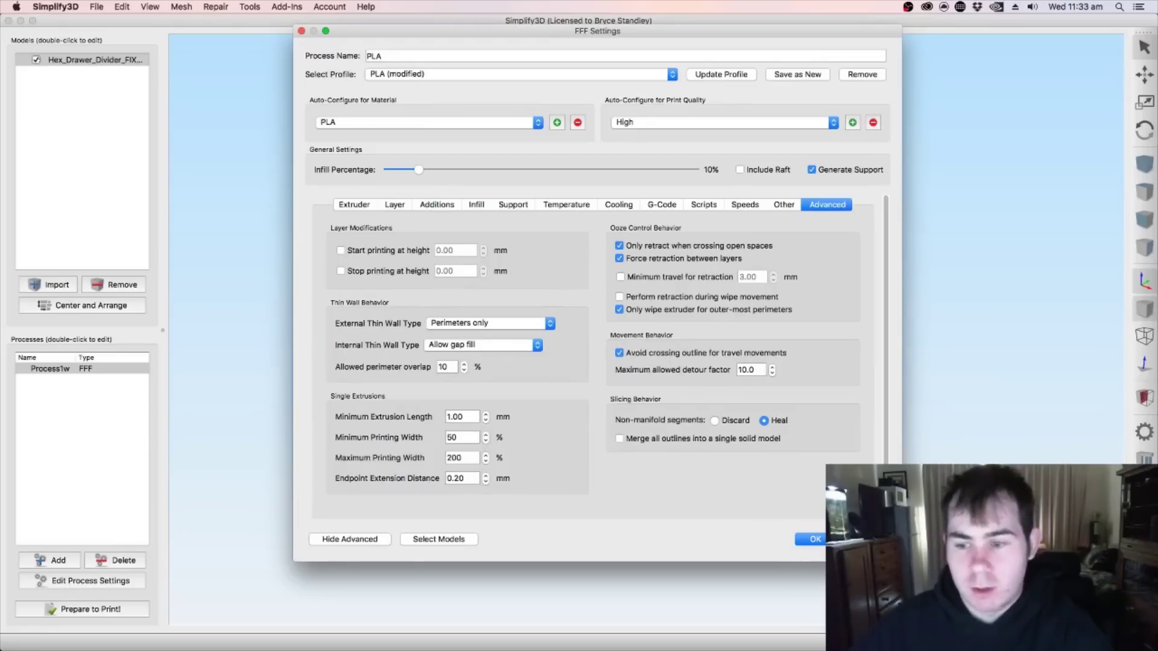
pyautogui.press('Return')
# - Slice the divider, then orbit and zoom the preview to inspect toolpaths, supports and brim
pyautogui.click(83, 611)
pyautogui.moveTo(647, 401); pyautogui.dragTo(663, 462)
pyautogui.moveTo(624, 321); pyautogui.dragTo(584, 315)
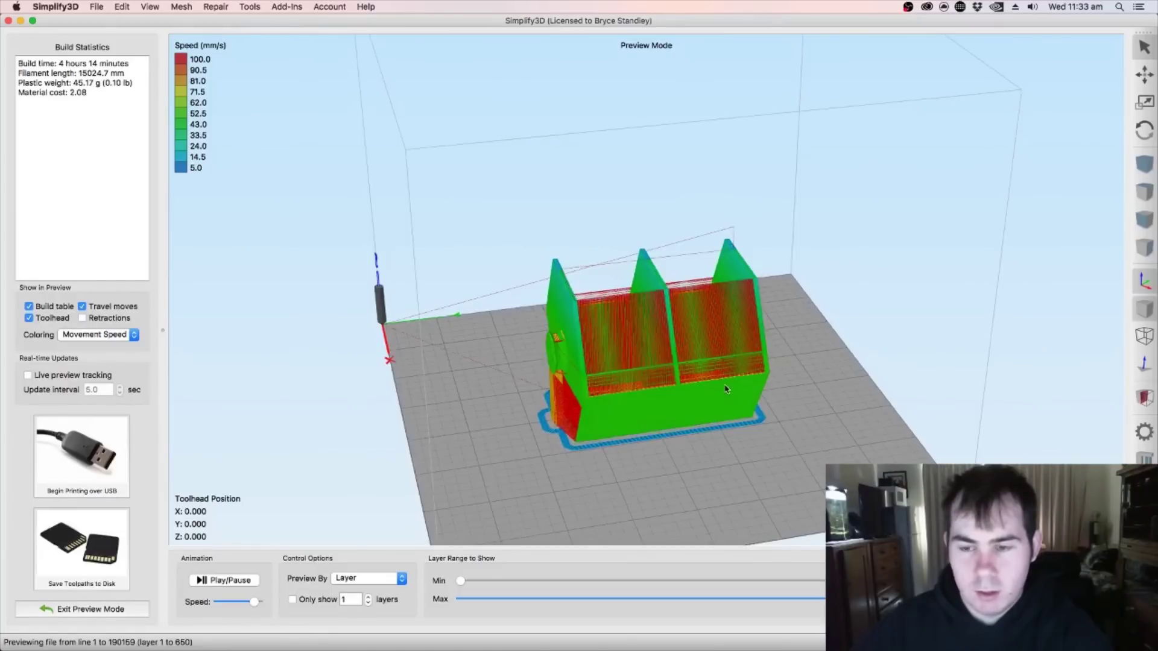
pyautogui.moveTo(726, 389); pyautogui.dragTo(796, 374)
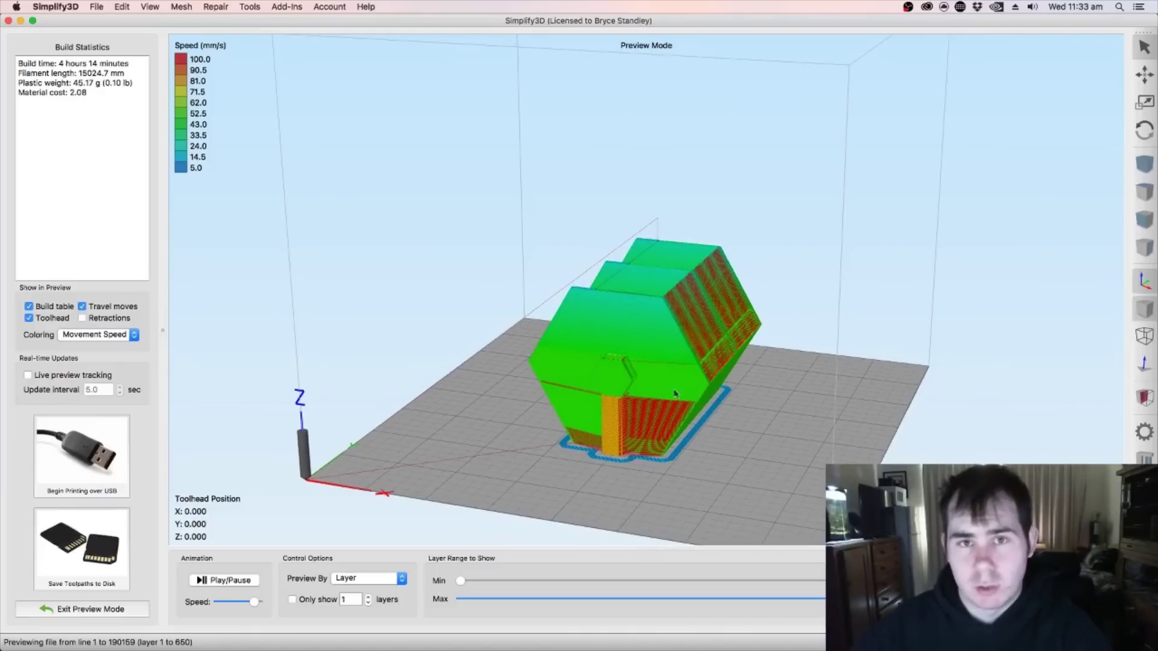
pyautogui.moveTo(651, 403); pyautogui.dragTo(792, 409)
pyautogui.scroll(5, 633, 391)
pyautogui.scroll(-3, 791, 409)
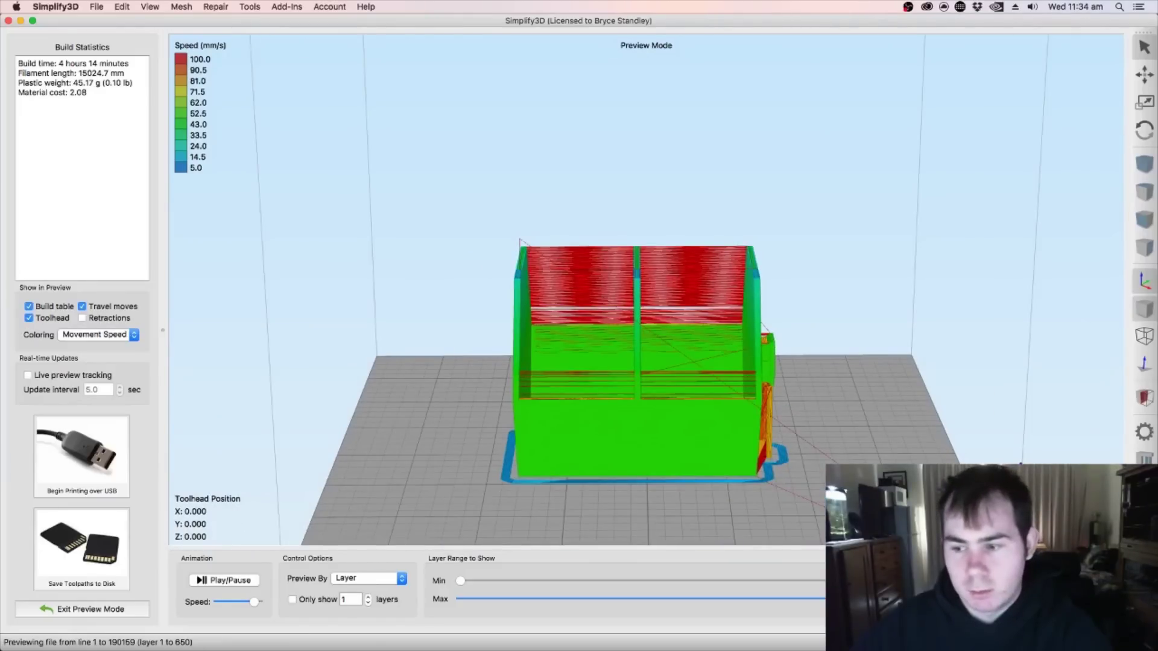
pyautogui.press('space')
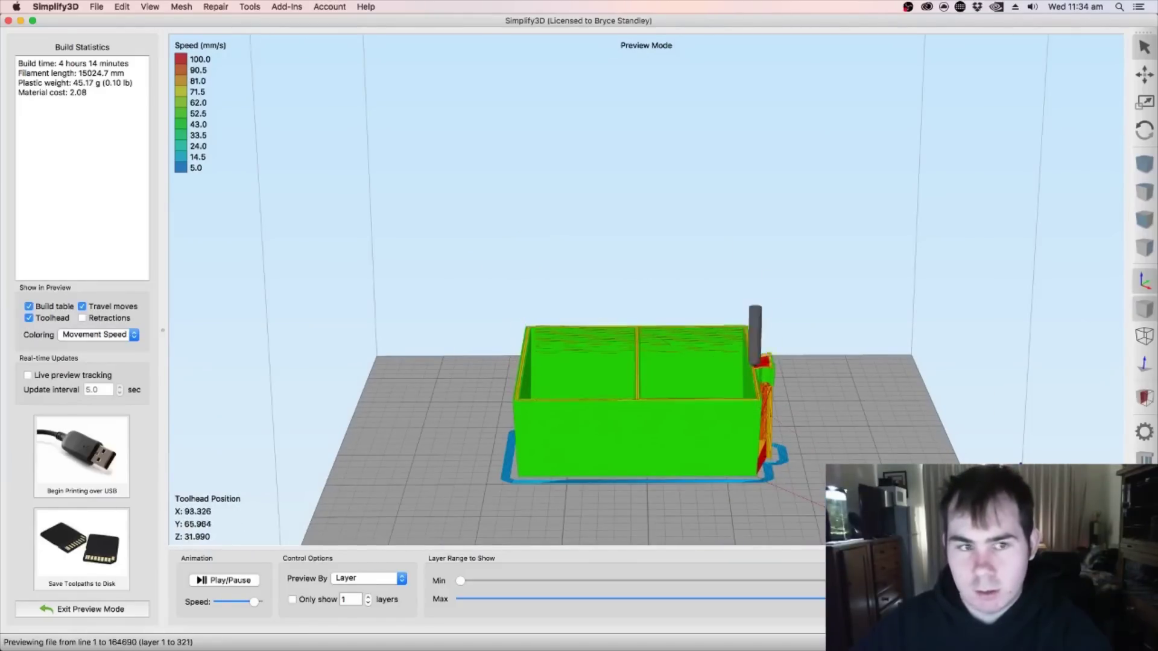
pyautogui.scroll(5, 603, 337)
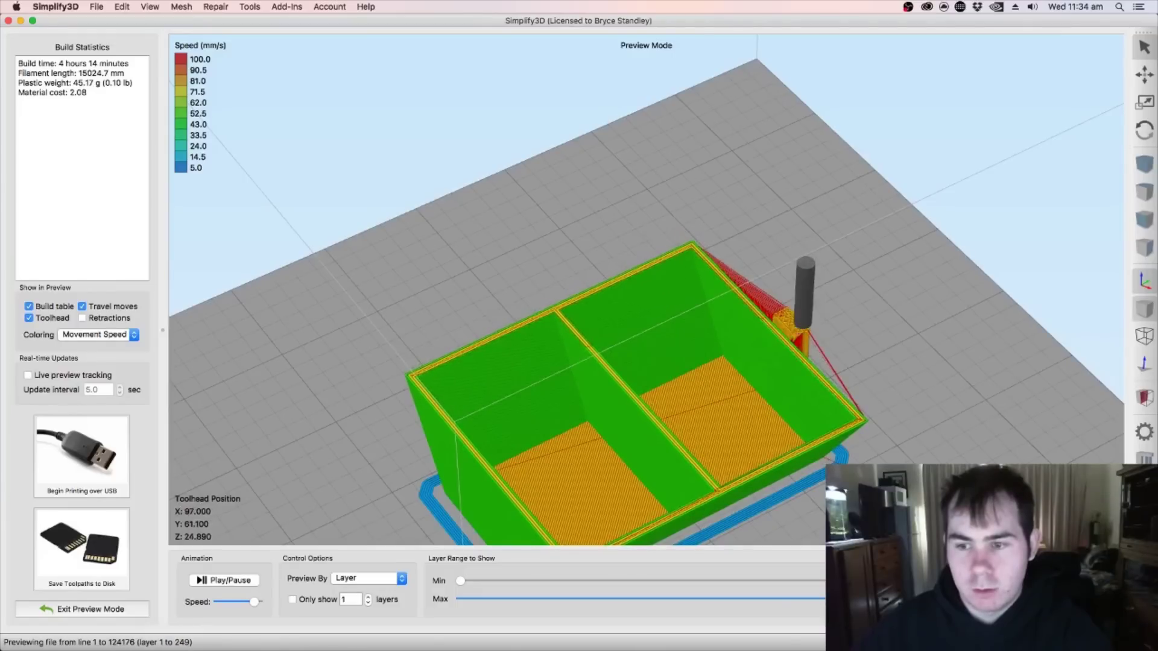
pyautogui.moveTo(877, 440); pyautogui.dragTo(802, 422)
pyautogui.scroll(5, 796, 416)
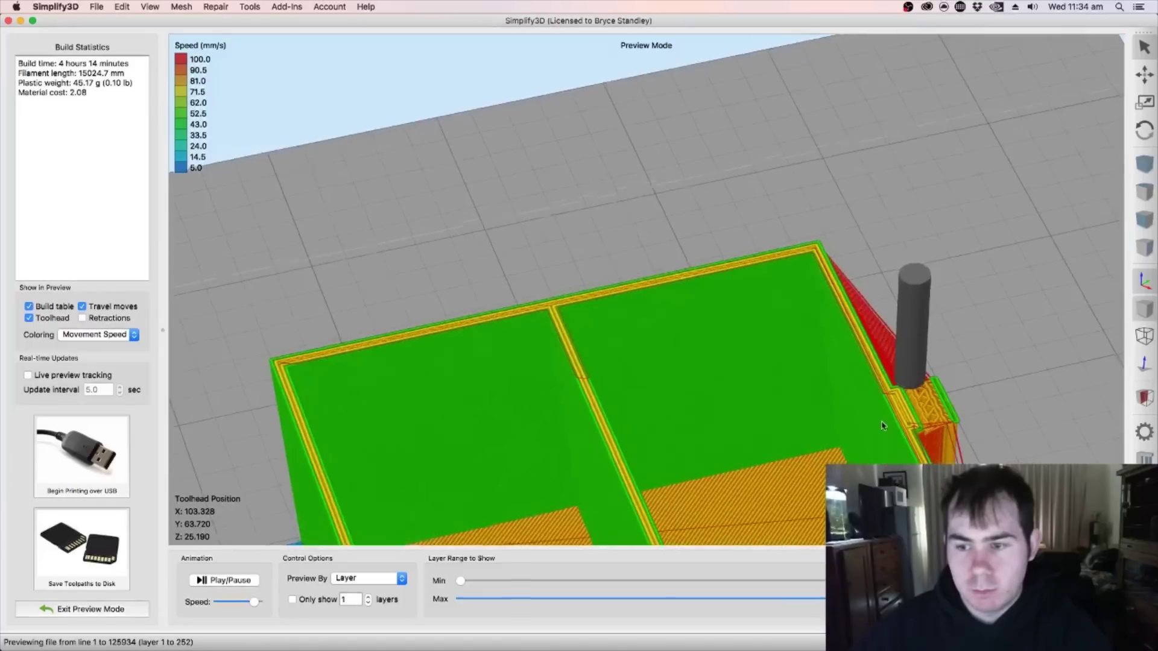
pyautogui.scroll(-5, 645, 362)
pyautogui.moveTo(645, 362); pyautogui.dragTo(524, 302)
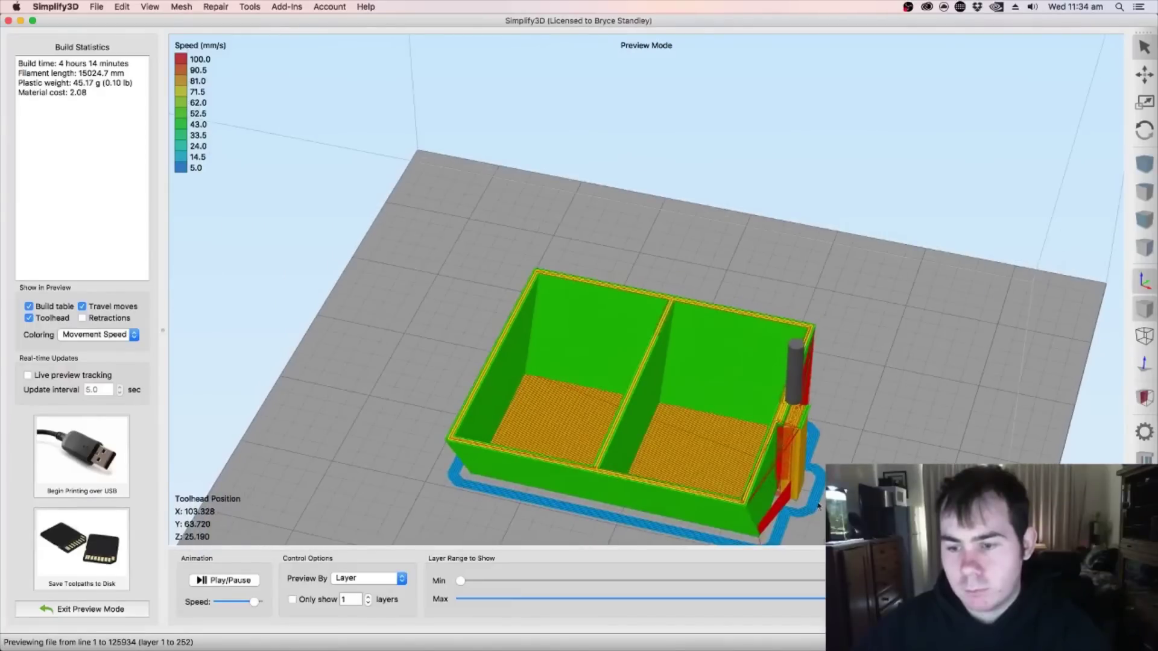
pyautogui.press('Left')
pyautogui.moveTo(844, 599); pyautogui.dragTo(1116, 601)
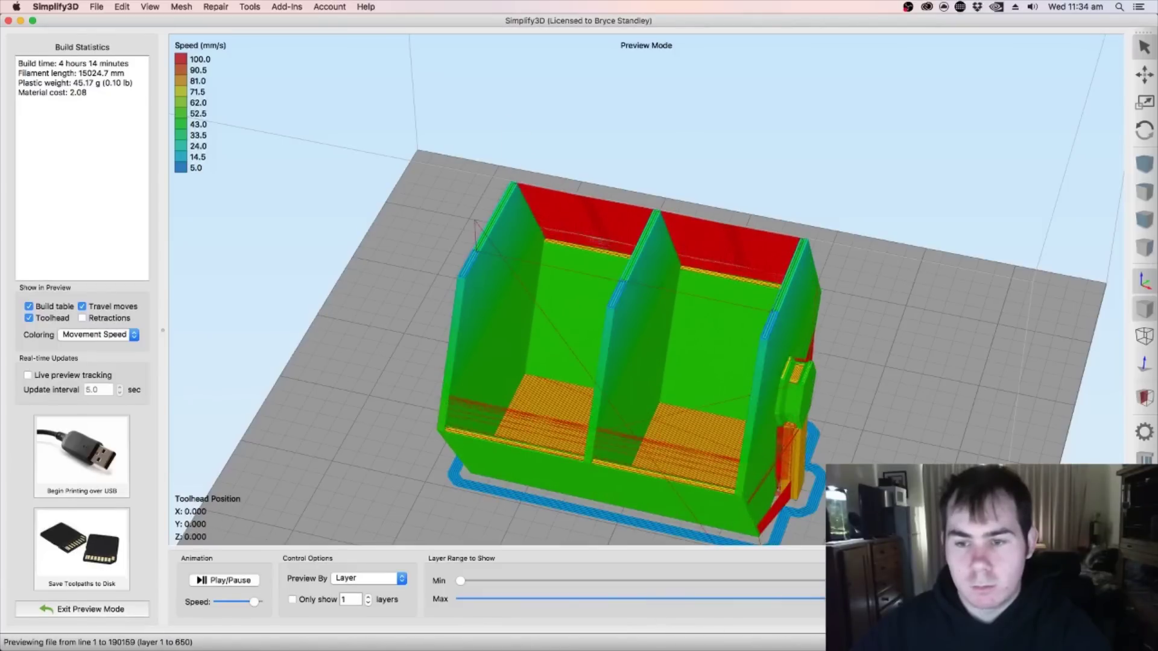
pyautogui.moveTo(664, 392); pyautogui.dragTo(659, 235)
# - Reopen the PLA process settings and go to skirt settings, keeping Extruder 1 for the skirt
pyautogui.click(85, 611)
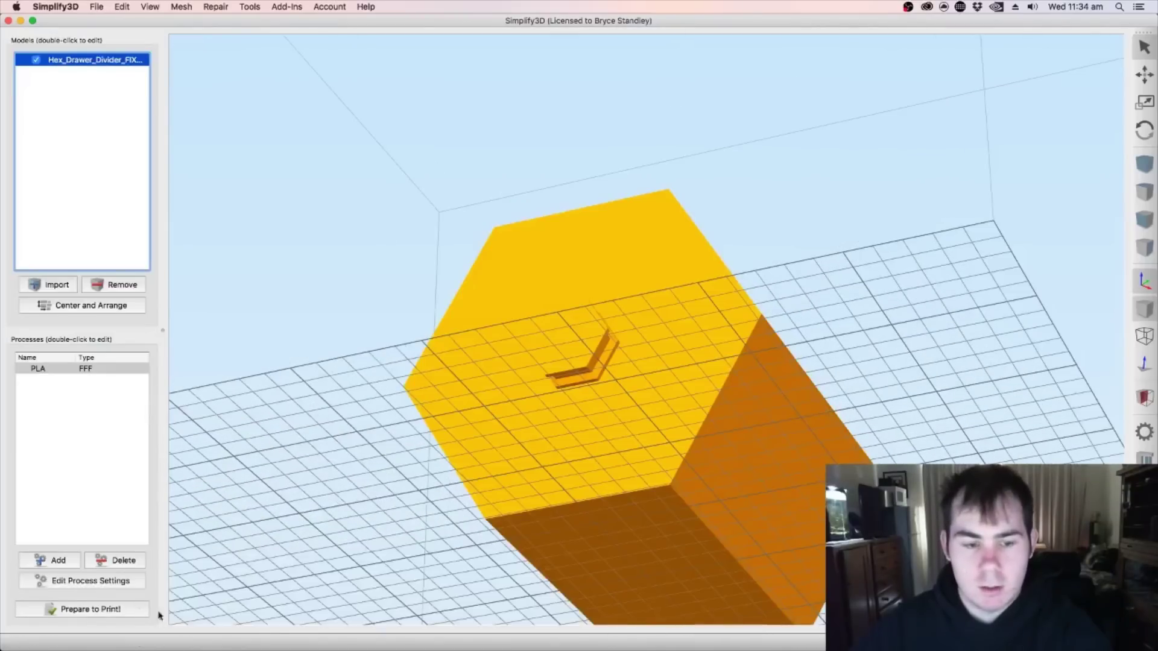
pyautogui.click(116, 579)
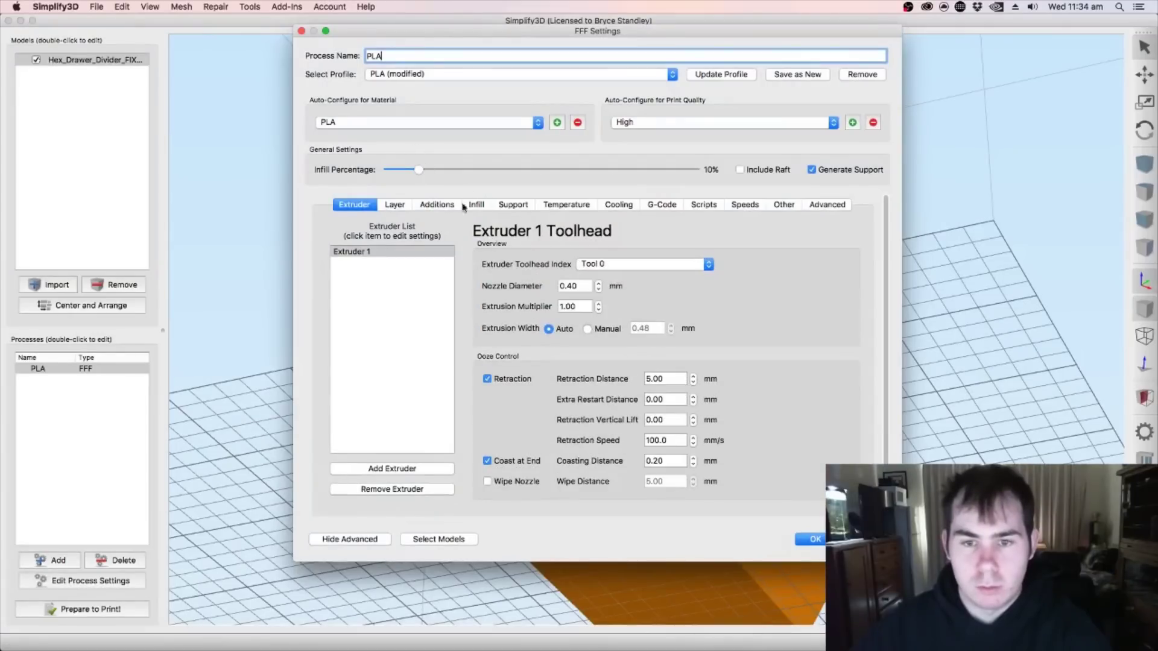
pyautogui.click(502, 208)
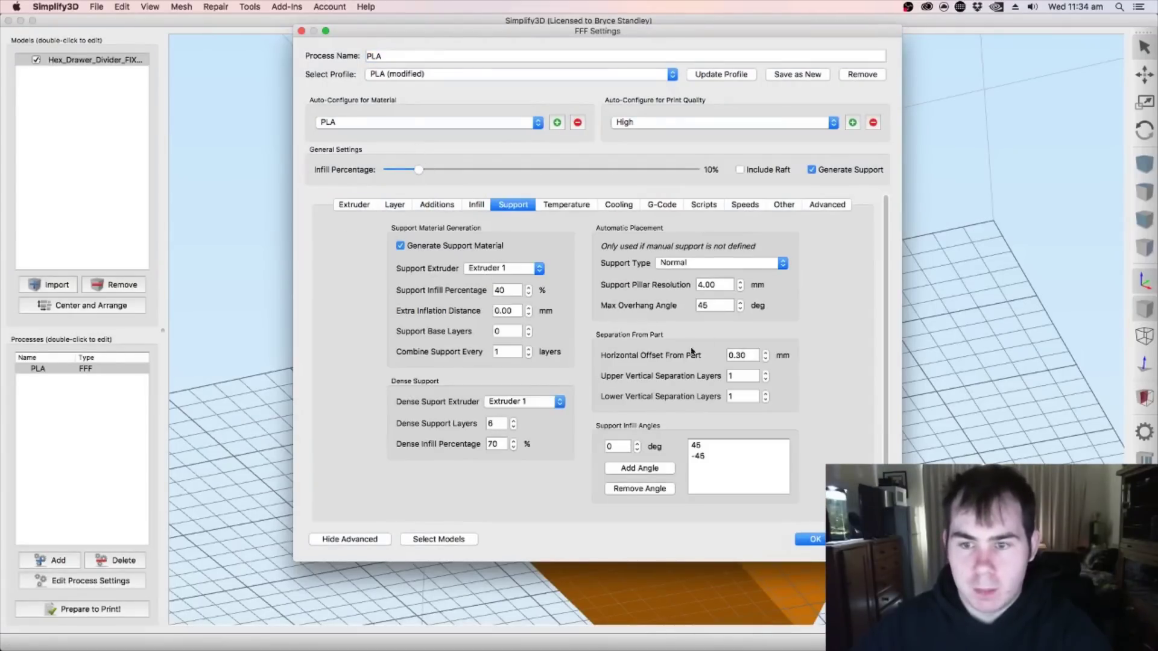
pyautogui.click(477, 205)
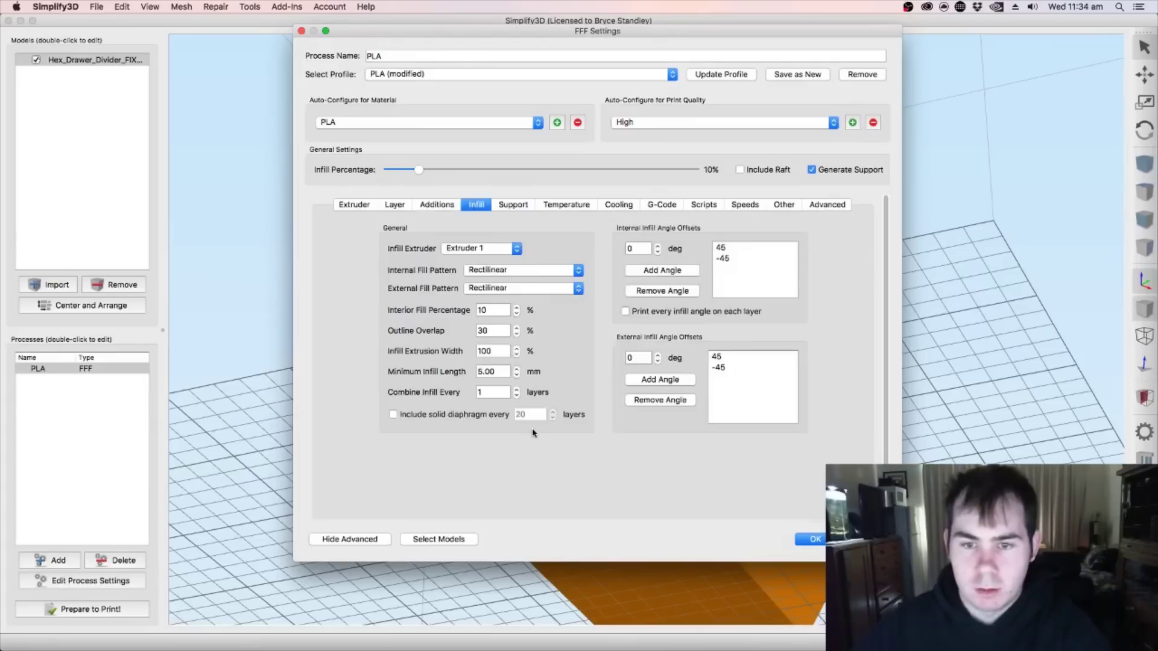
pyautogui.click(437, 204)
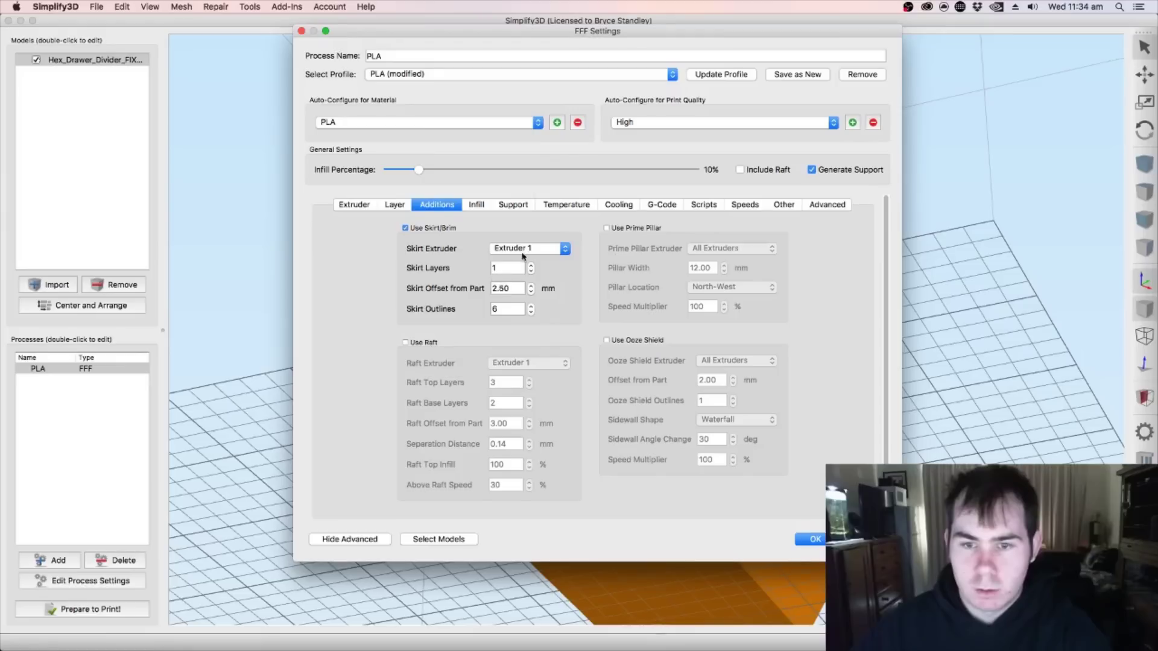
pyautogui.click(533, 250)
pyautogui.click(546, 251)
# - Change Skirt Offset from Part from 2.50 to 0.00 mm
pyautogui.click(507, 289)
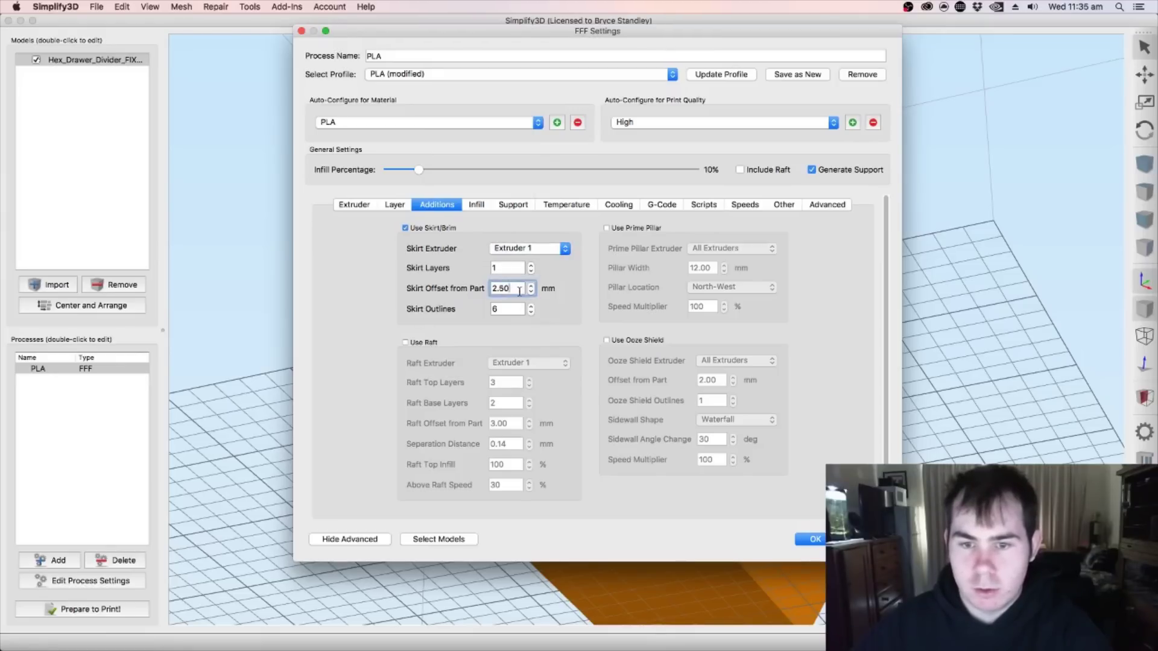
pyautogui.click(480, 286)
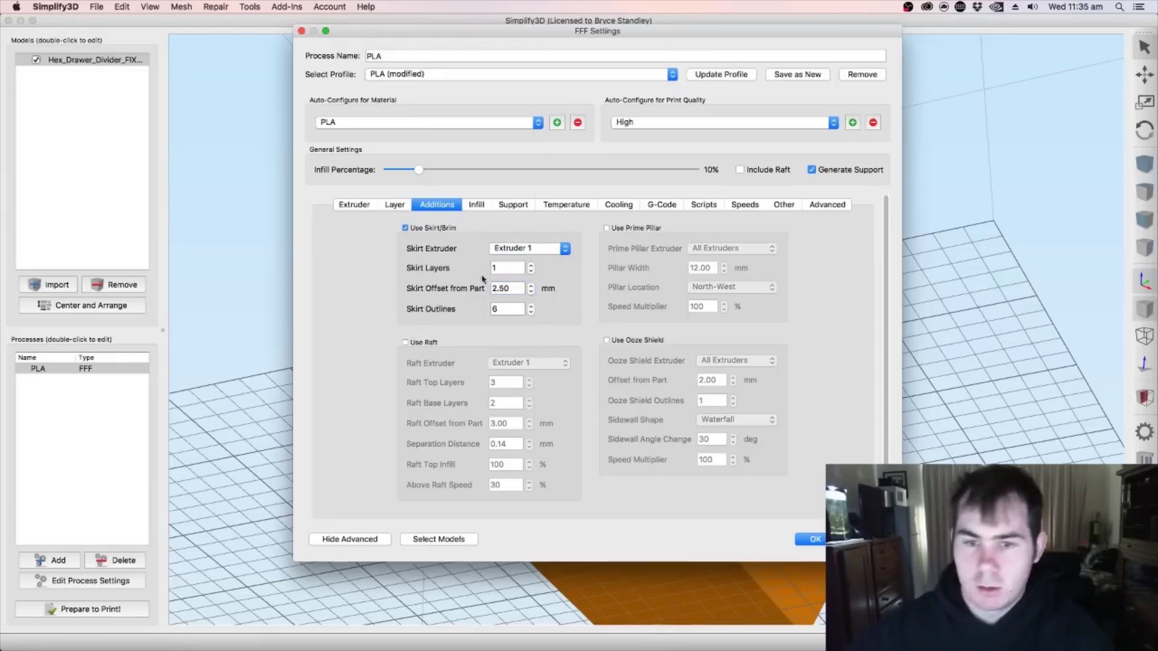
pyautogui.moveTo(521, 290); pyautogui.dragTo(490, 290)
pyautogui.write('0')
pyautogui.click(583, 303)
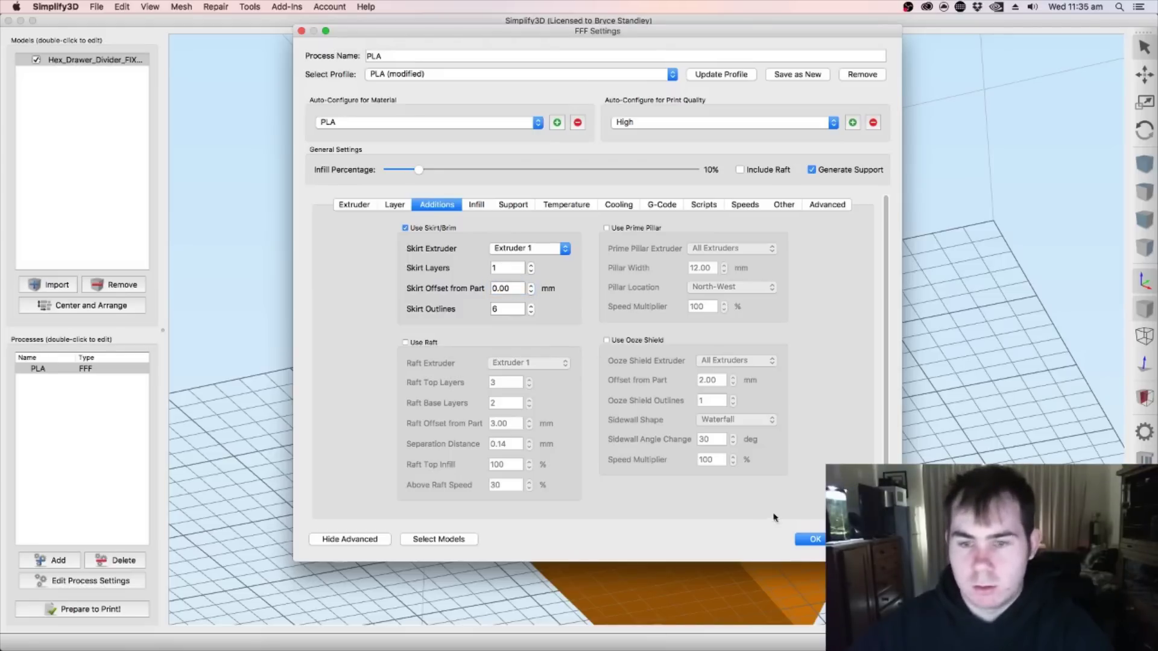
# - Re-slice the divider with the new skirt offset and look inside the preview
pyautogui.click(814, 539)
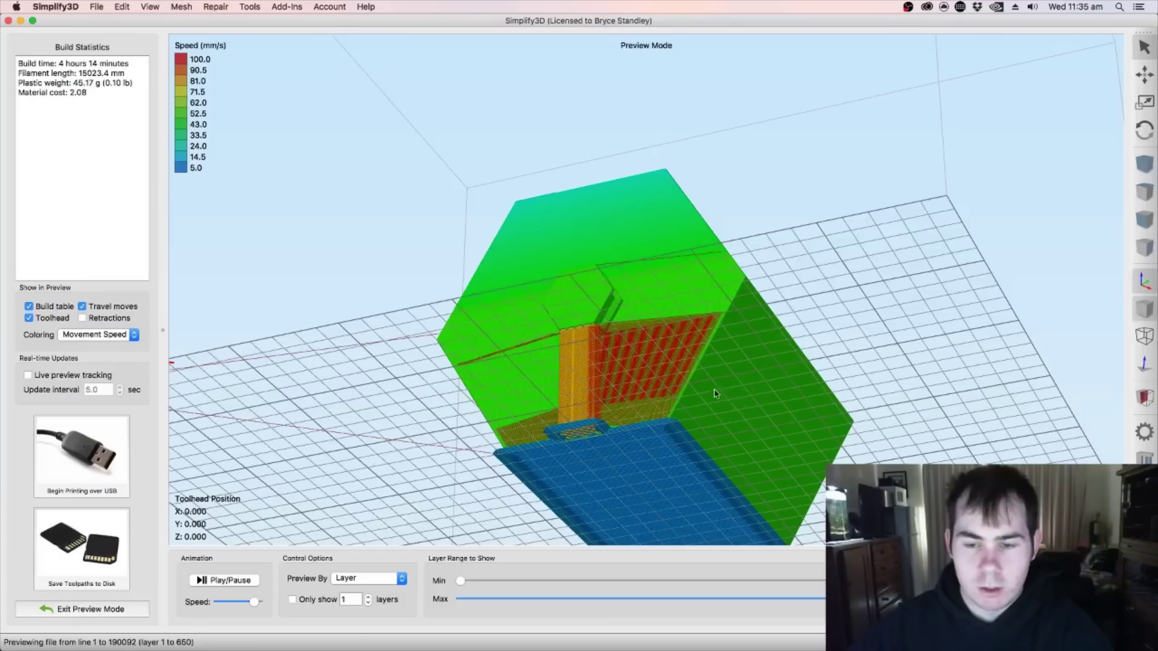
pyautogui.moveTo(717, 393); pyautogui.dragTo(741, 411)
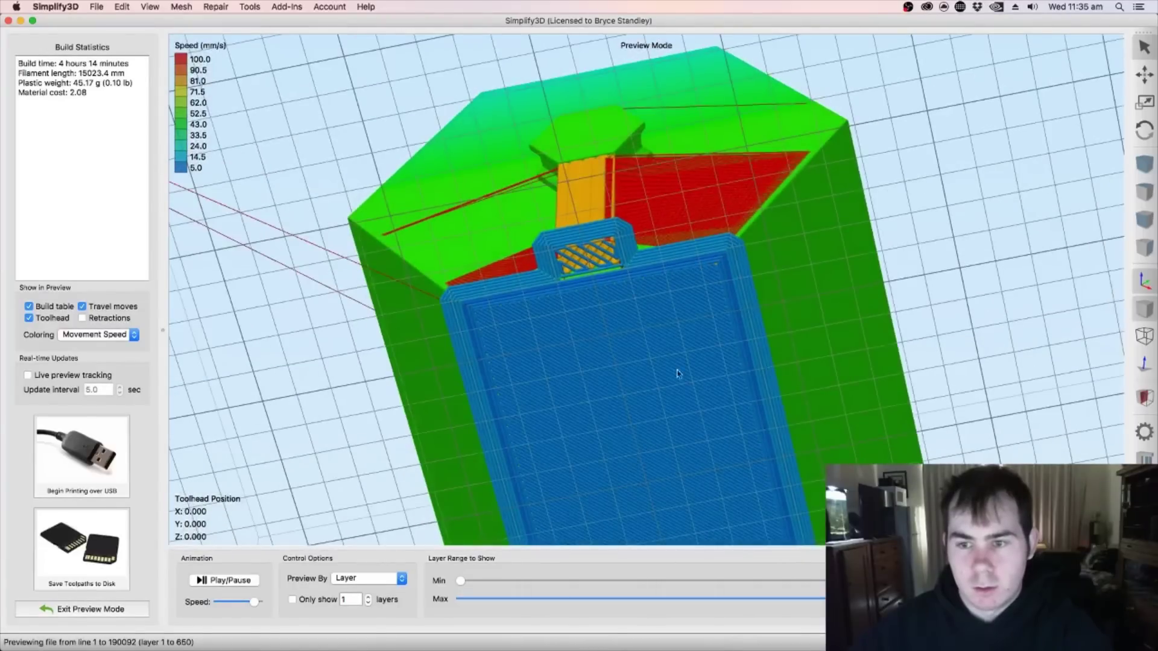
pyautogui.moveTo(892, 599); pyautogui.dragTo(493, 362)
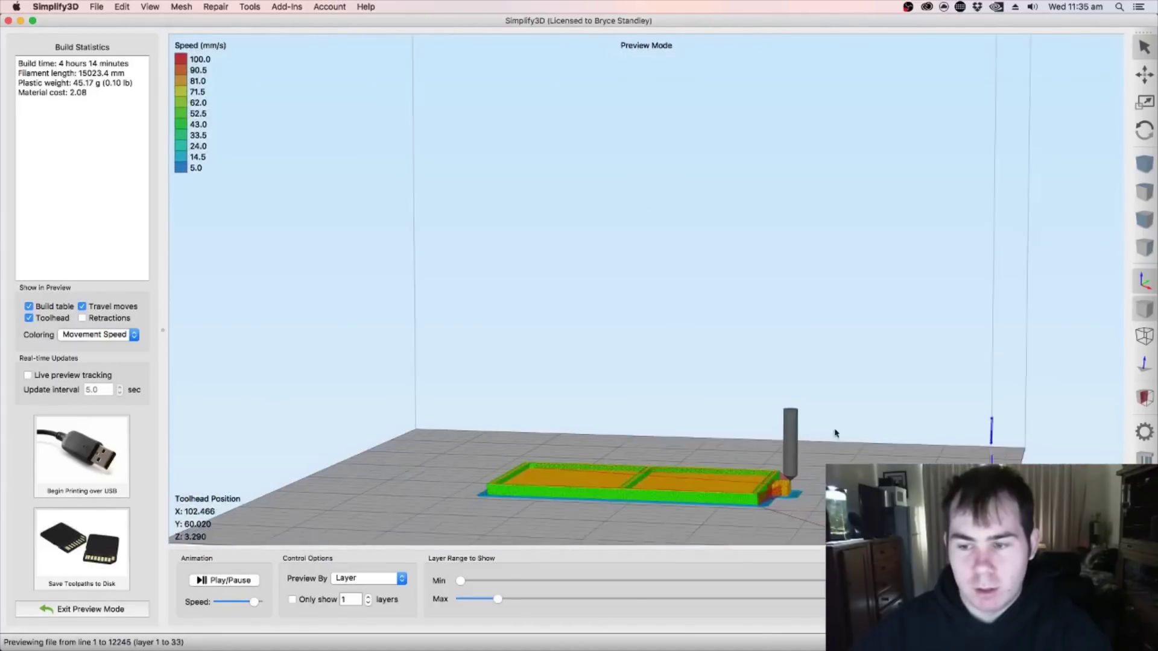
pyautogui.moveTo(834, 432); pyautogui.dragTo(810, 518)
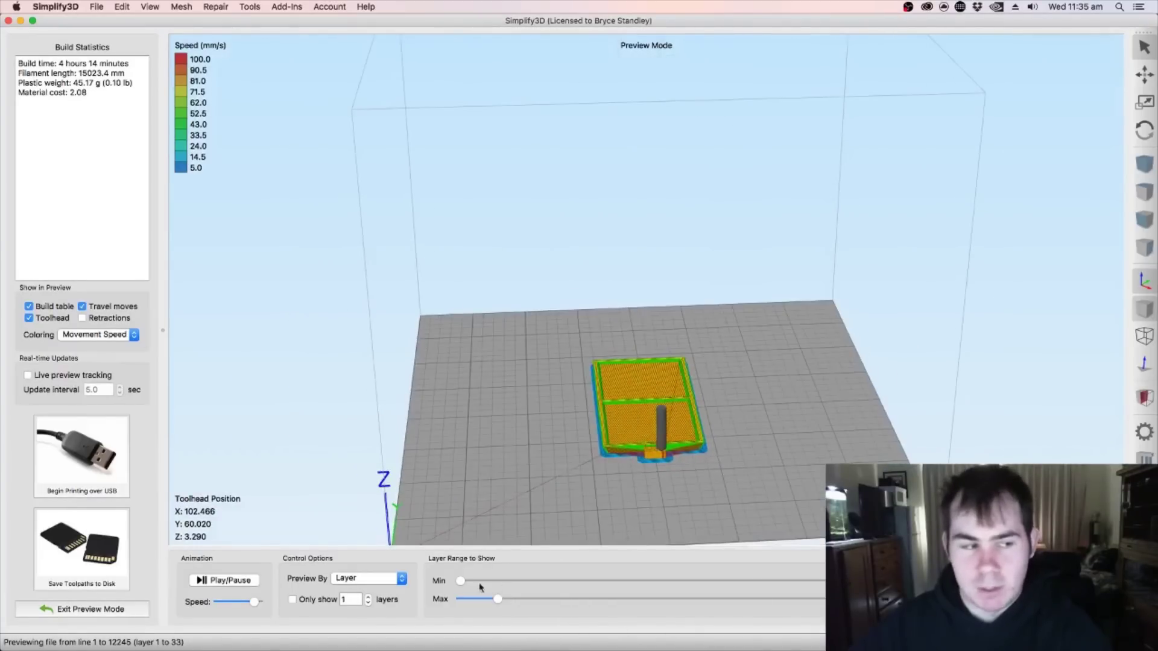
# - Step the preview layer range from layers 1–169 up to 470 and then all 650
pyautogui.moveTo(498, 599); pyautogui.dragTo(1062, 599)
pyautogui.moveTo(832, 416); pyautogui.dragTo(895, 412)
pyautogui.moveTo(1061, 599); pyautogui.dragTo(1146, 600)
pyautogui.press('i')
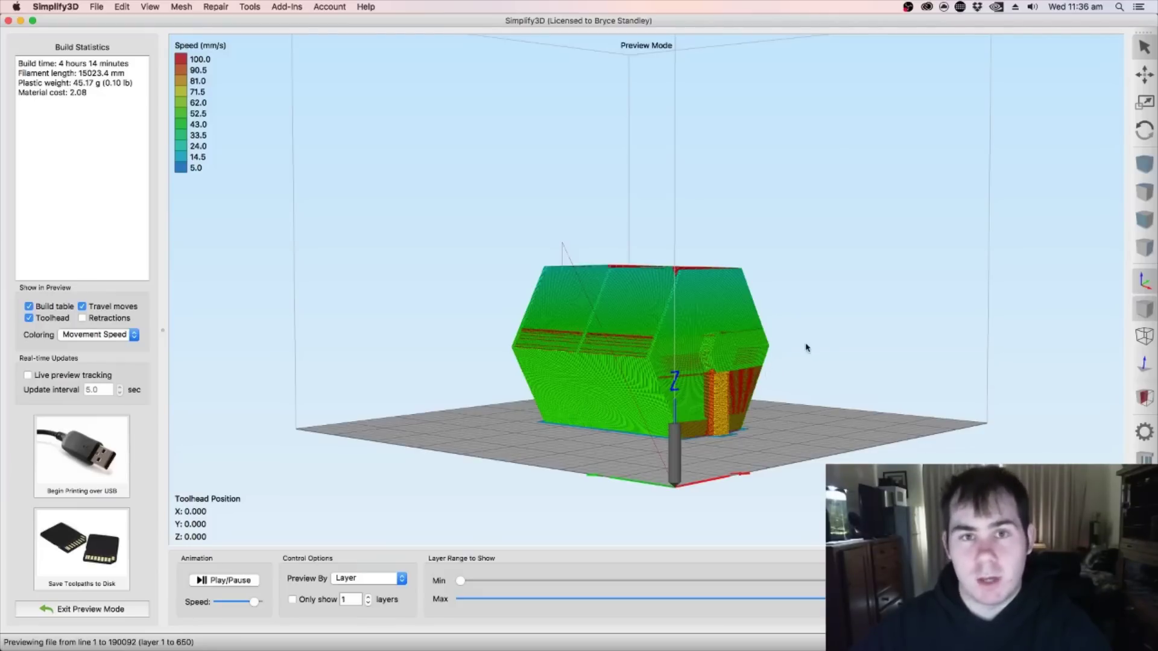
pyautogui.moveTo(825, 346); pyautogui.dragTo(777, 344)
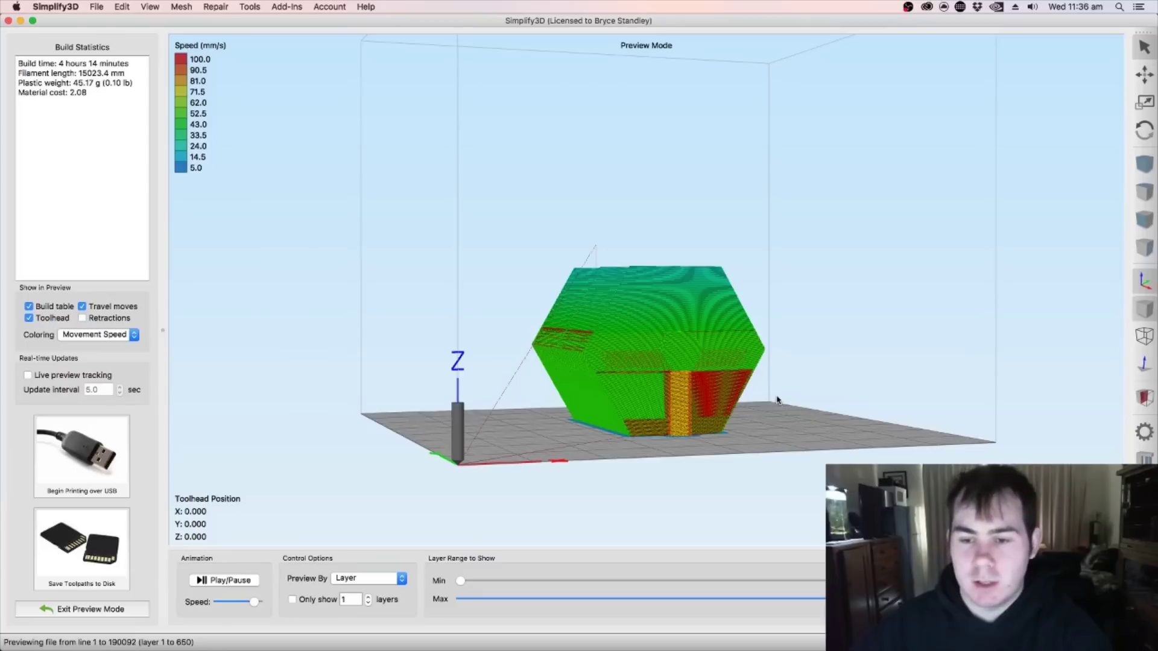
pyautogui.moveTo(775, 397); pyautogui.dragTo(692, 438)
pyautogui.scroll(3, 771, 390)
pyautogui.scroll(5, 620, 381)
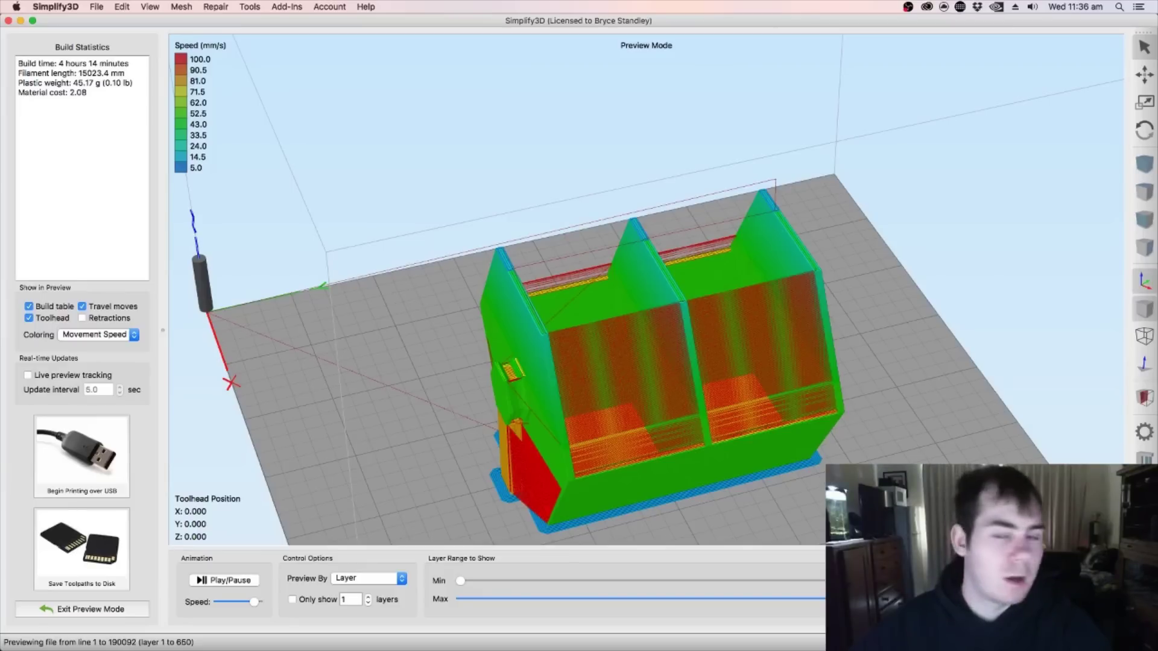
pyautogui.moveTo(667, 312); pyautogui.dragTo(634, 281)
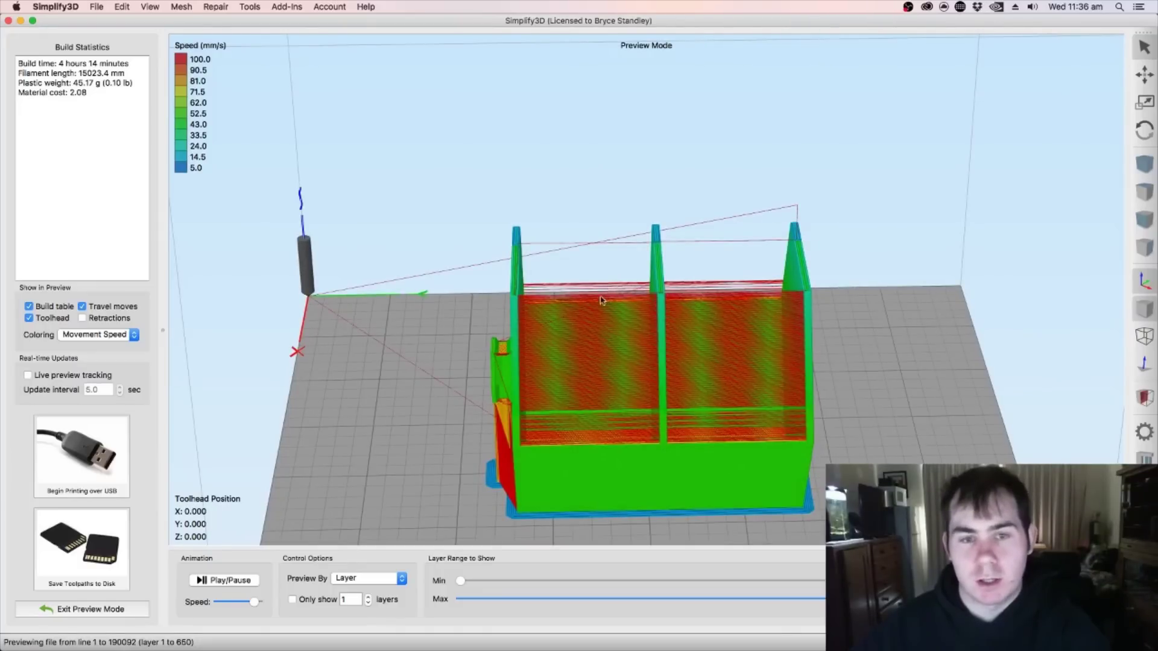
pyautogui.moveTo(619, 318); pyautogui.dragTo(796, 326)
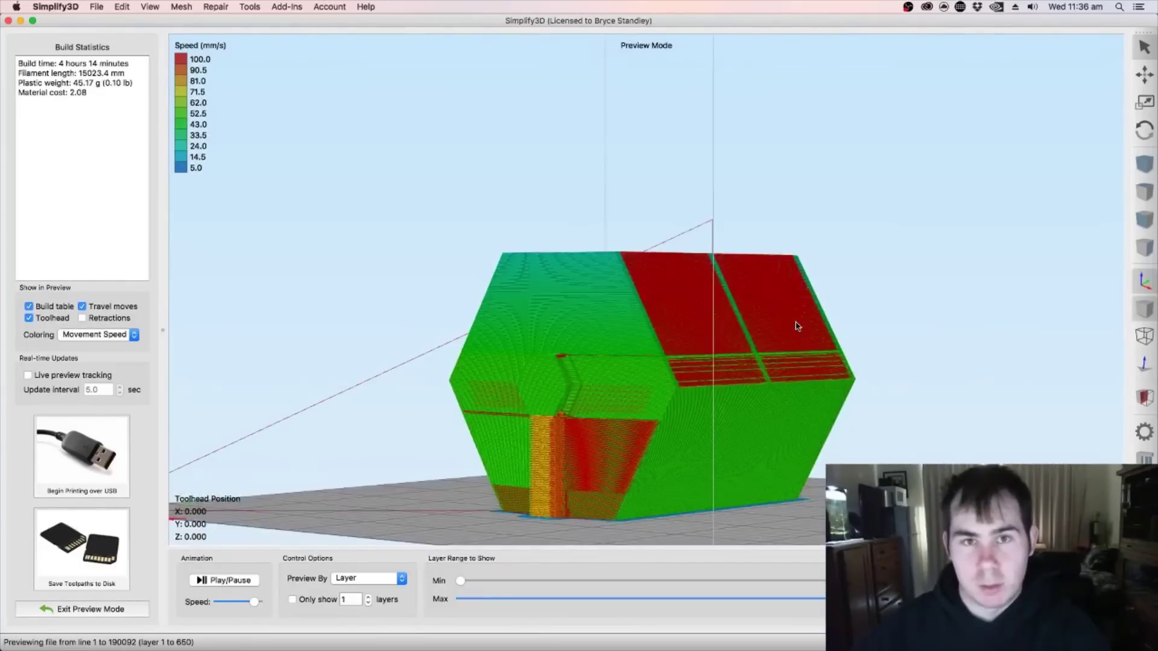